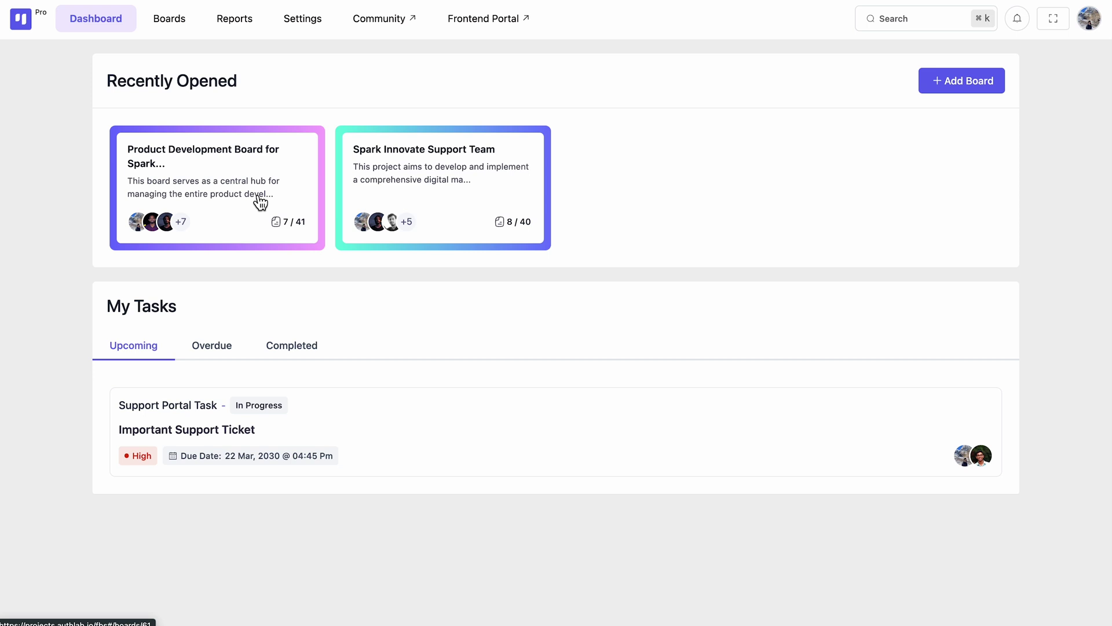
Check the completed tasks in My Tasks, then start a new board from the Boards list
left_click(301, 357)
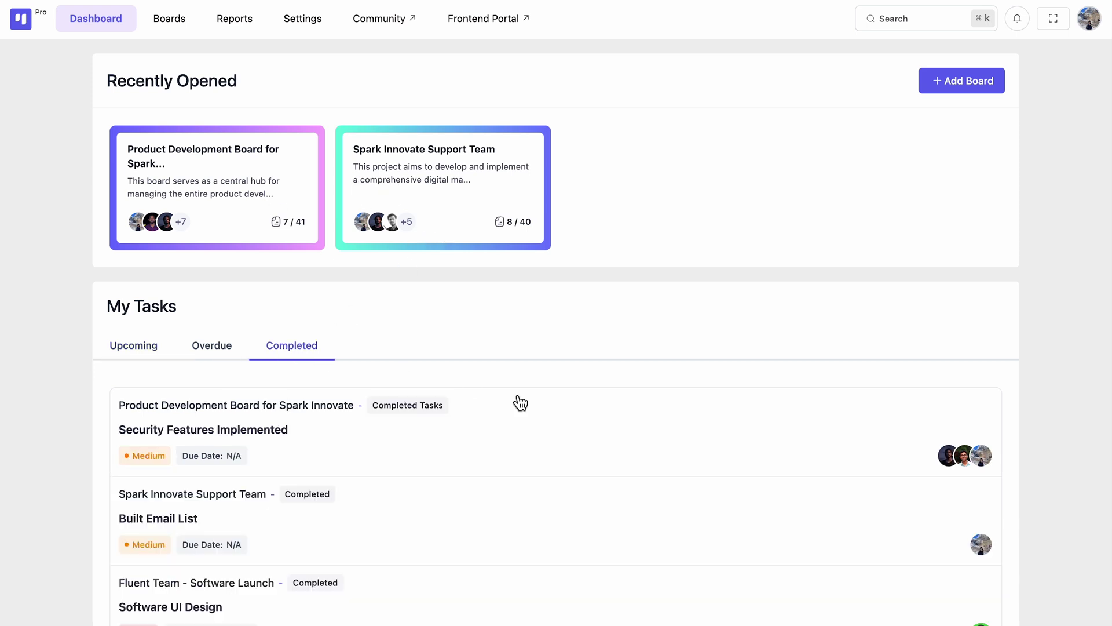
scroll(603, 464, "down", 5)
scroll(604, 466, "up", 5)
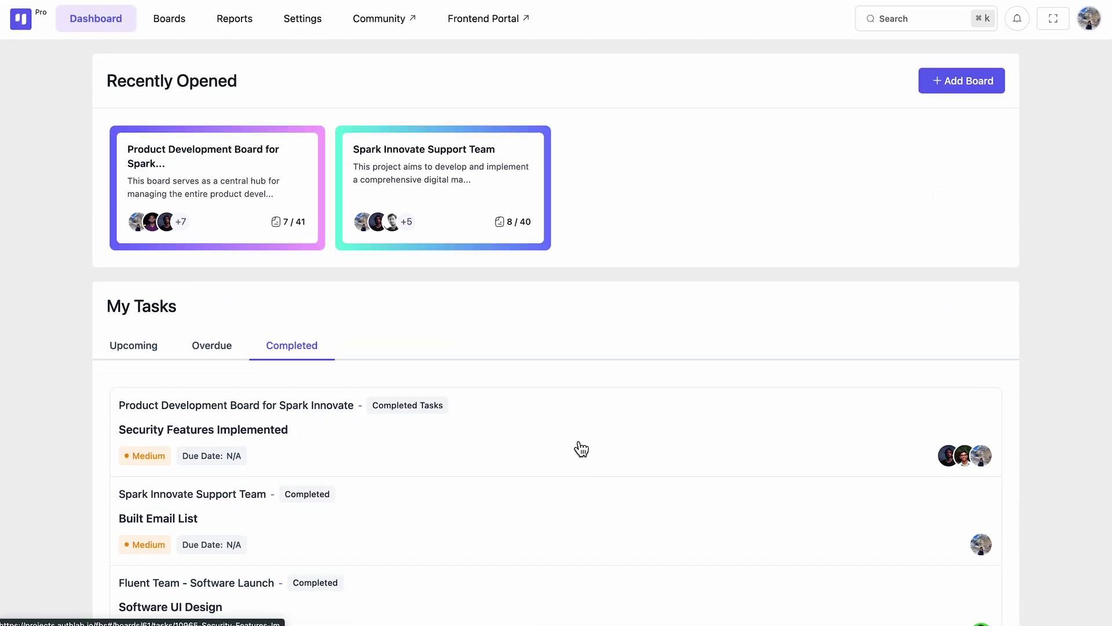
left_click(169, 18)
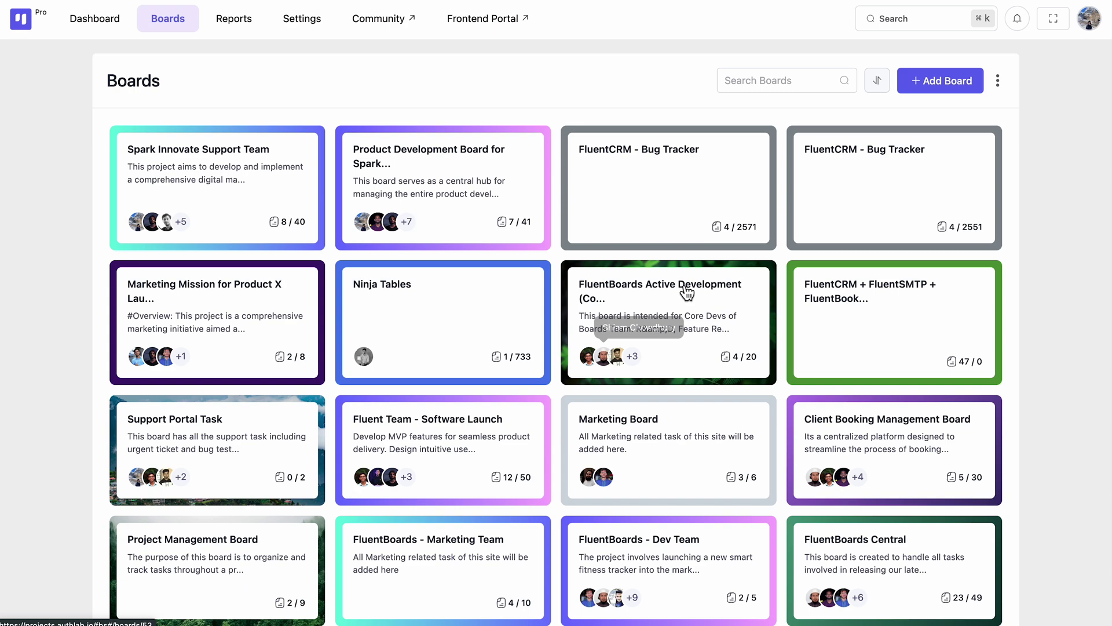
left_click(944, 82)
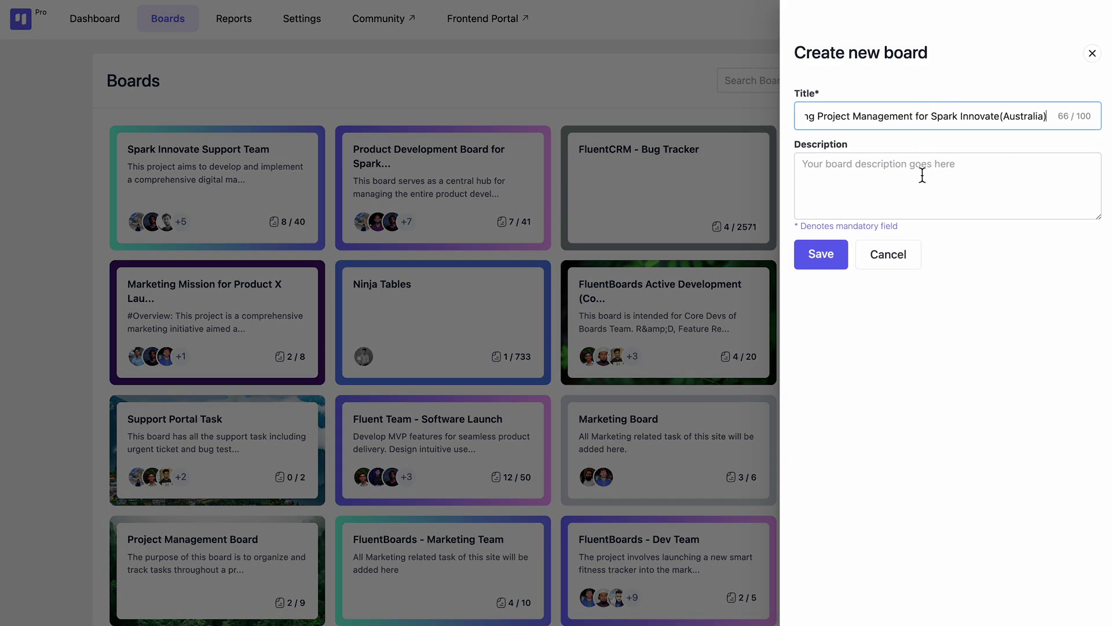
Save the new board and add the Project Outline and Digital Marketing Strategy tasks
left_click(833, 262)
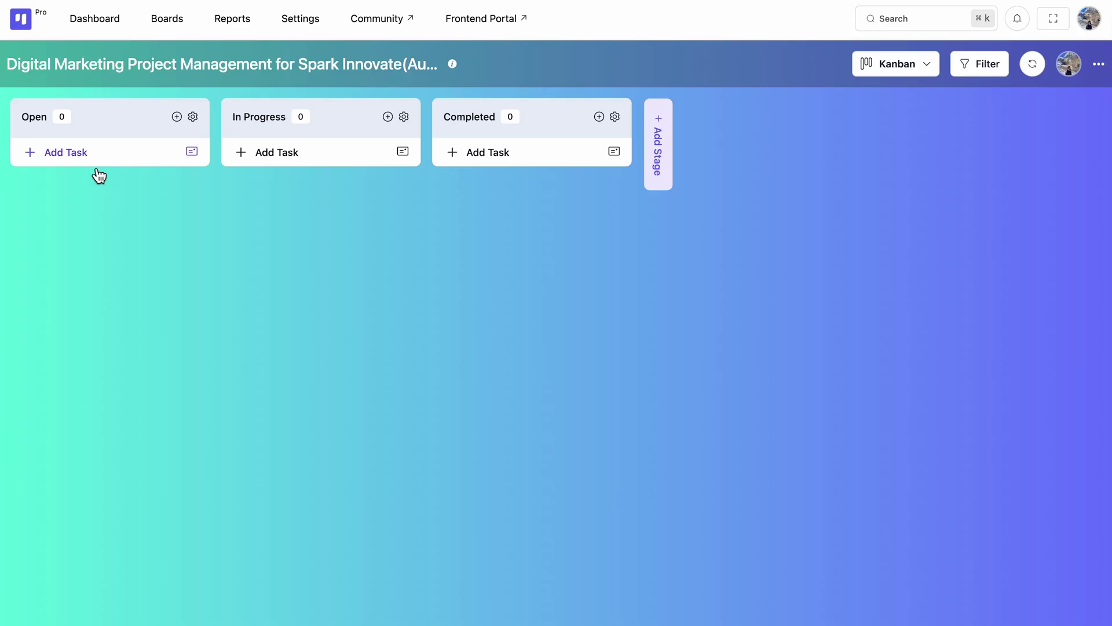
left_click(40, 196)
type("Digital Marketing Strategy")
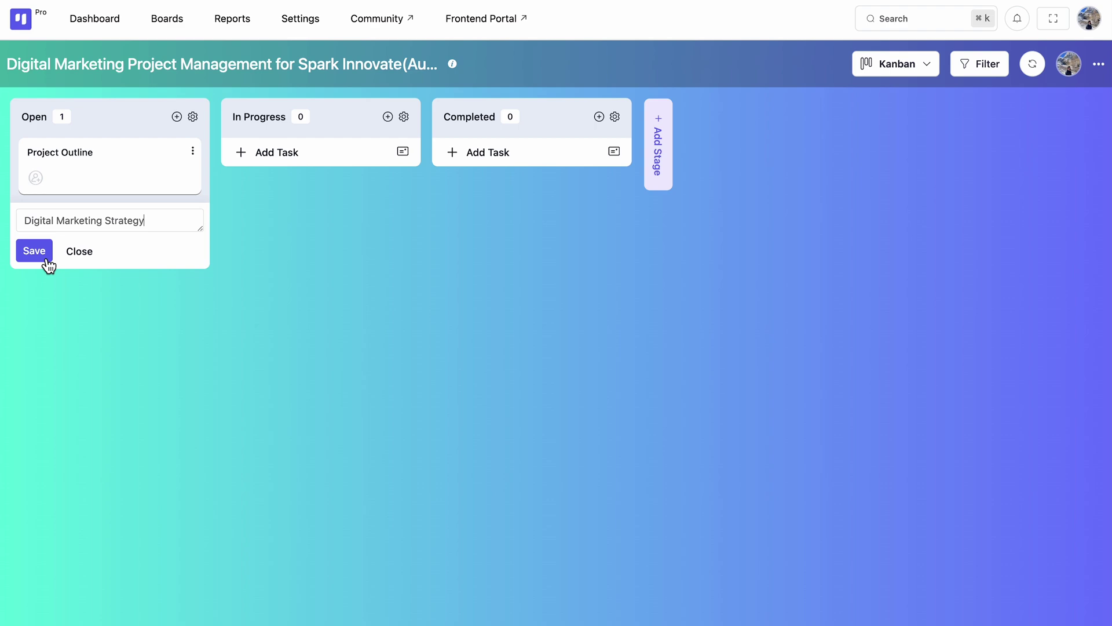
left_click(49, 265)
Give Digital Marketing Strategy 15–18 Jul dates and a green label renamed Required
left_click(137, 235)
left_click(447, 154)
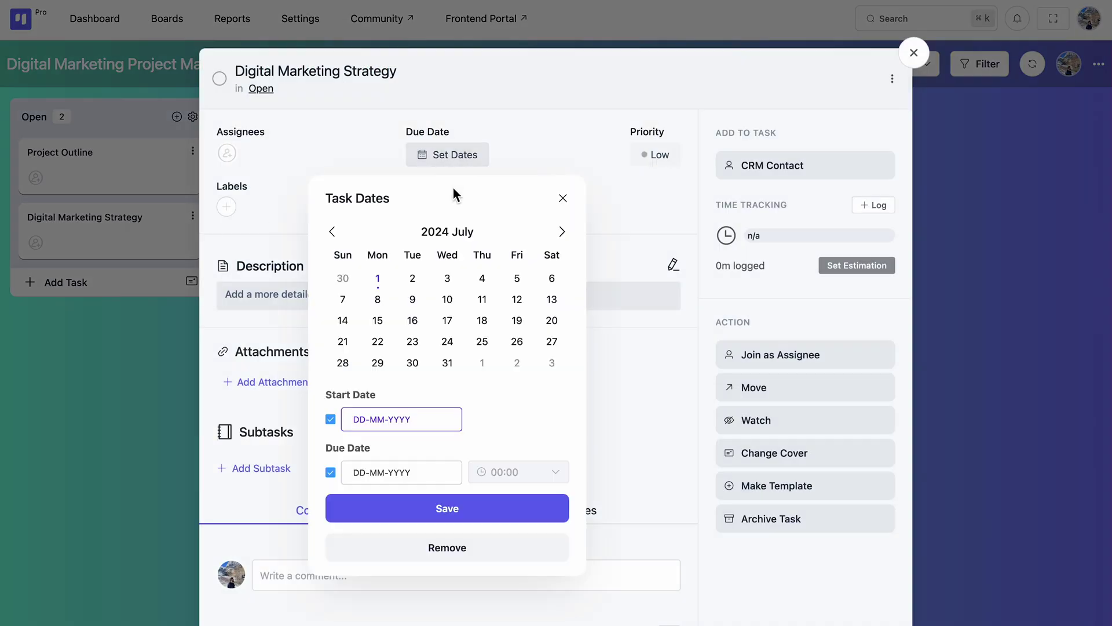
left_click(456, 511)
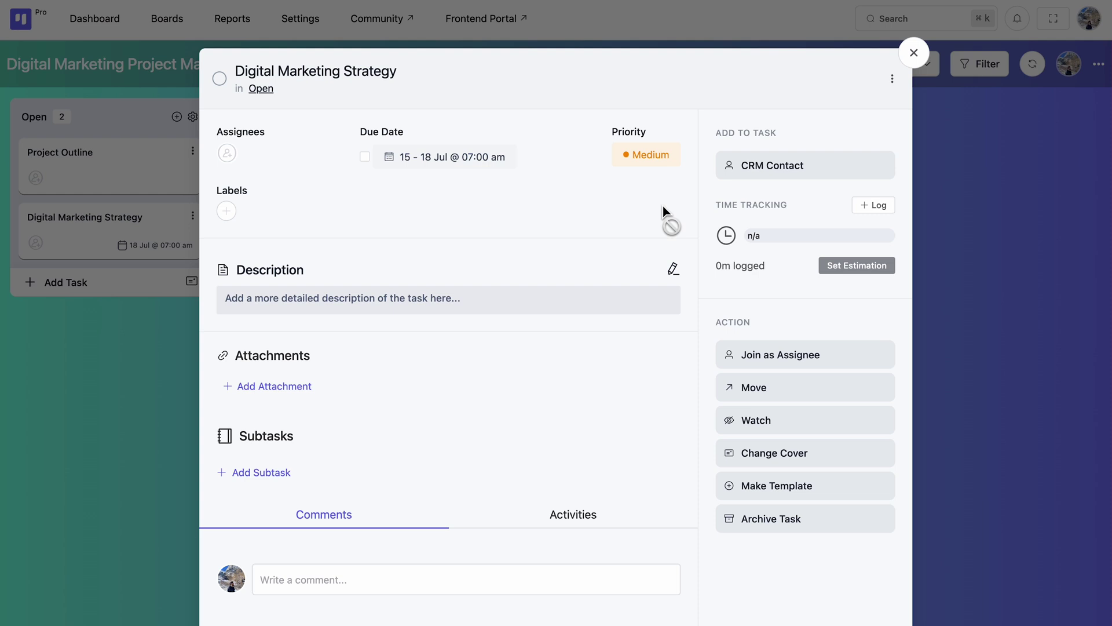
left_click(238, 219)
left_click(322, 273)
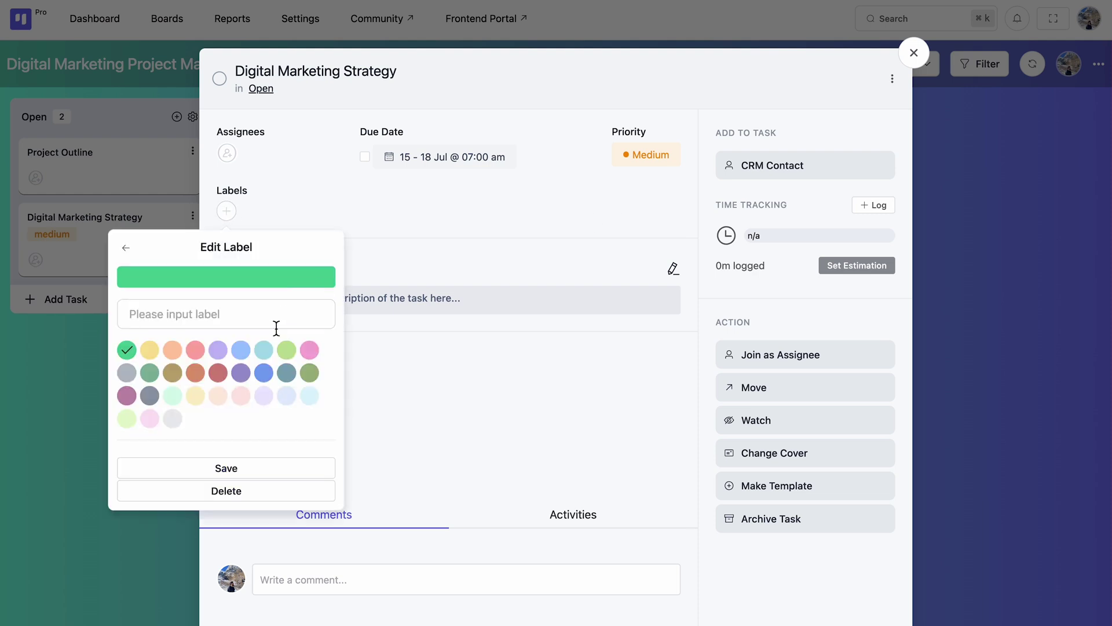
left_click(250, 469)
Paste the strategy text into the task description and attach Clients File Doc.pdf
left_click(447, 214)
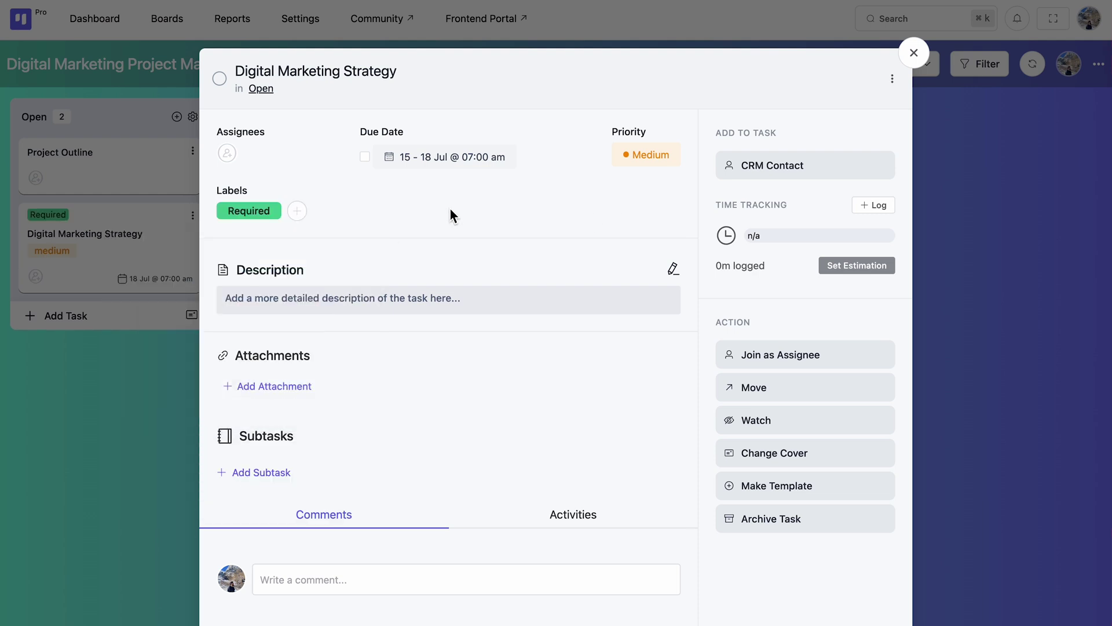
left_click(673, 268)
type("Market Research: Analyze market trends, competition, and audience demographics. Goal Setting: Define measurable objectives and KPIs aligned with business goals. Channel Selection: Choose effective digital channels (e.g., social media, SEO, email) based on audience behavior. Content Planning: Create a content strategy with varied formats to attract and retain users. Campaign Execution: Implement SEO, SEM, social media, and email marketing campaigns. Analytics: Monitor campaign performance and ROI through analytics tools. Optimization: Continuously refine strategies based on data and market insights.")
left_click(596, 507)
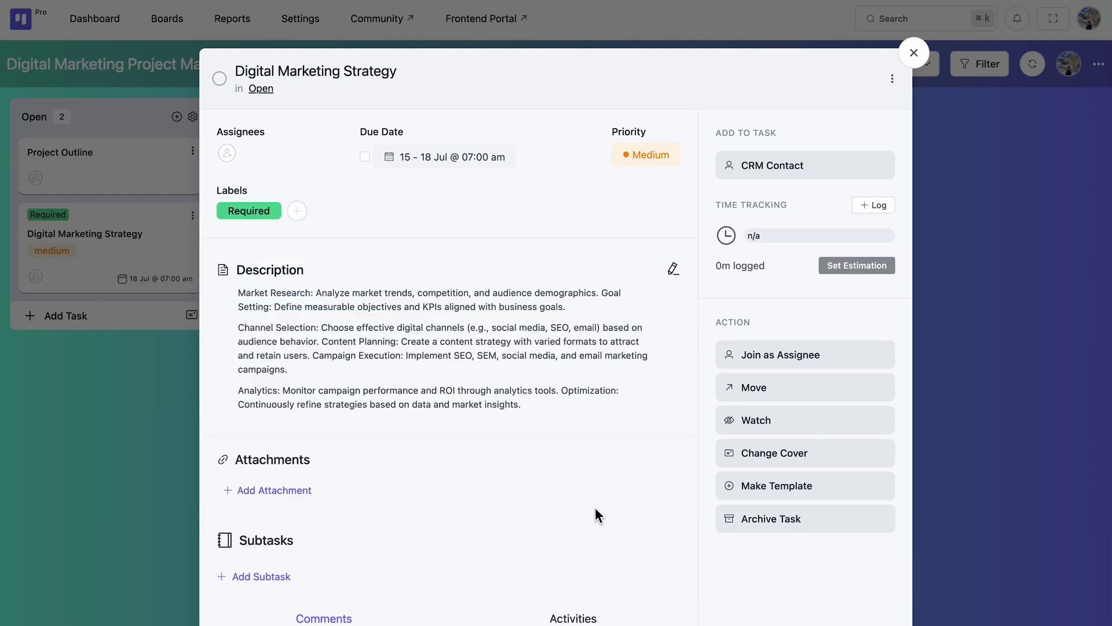
left_click(309, 502)
left_click(491, 353)
left_click(445, 256)
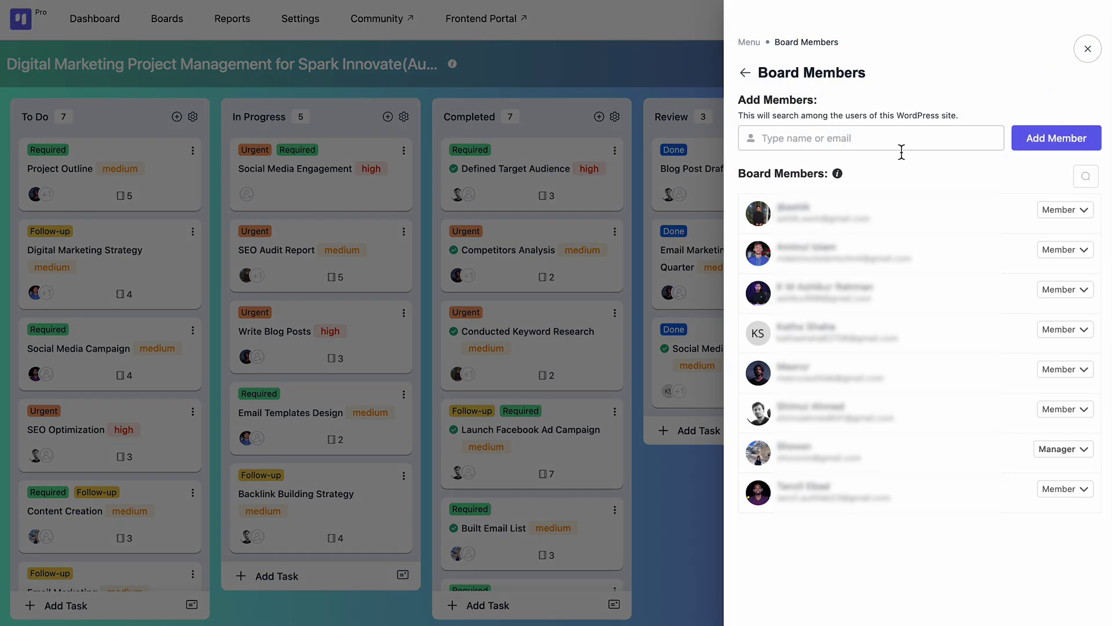
Add the matching site user to Board Members and invite an unregistered e-mail address
left_click(674, 193)
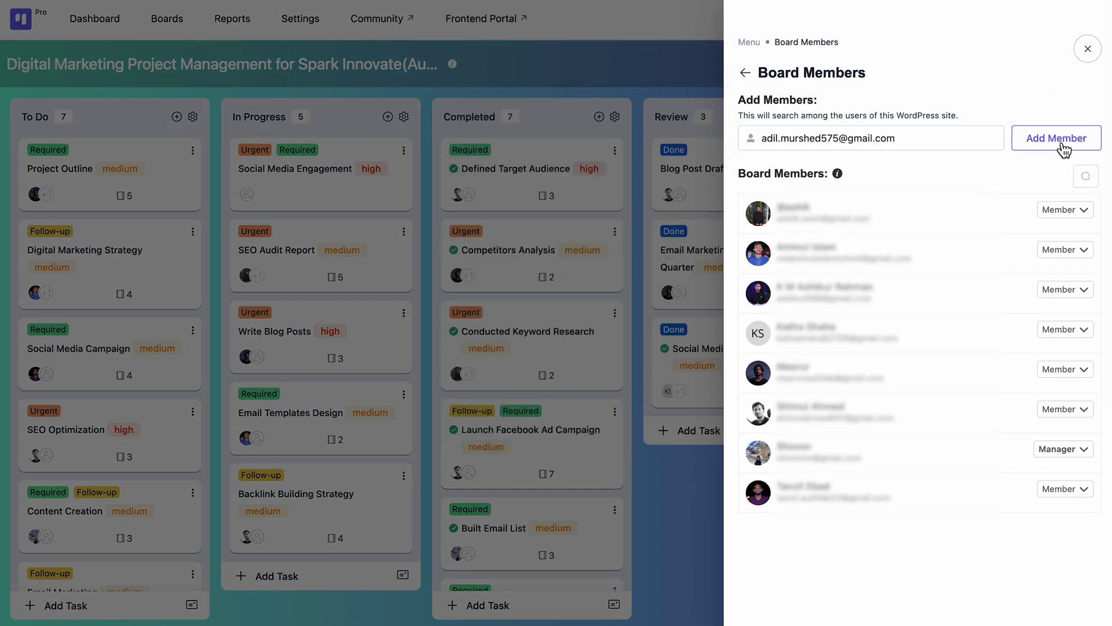
left_click(1059, 142)
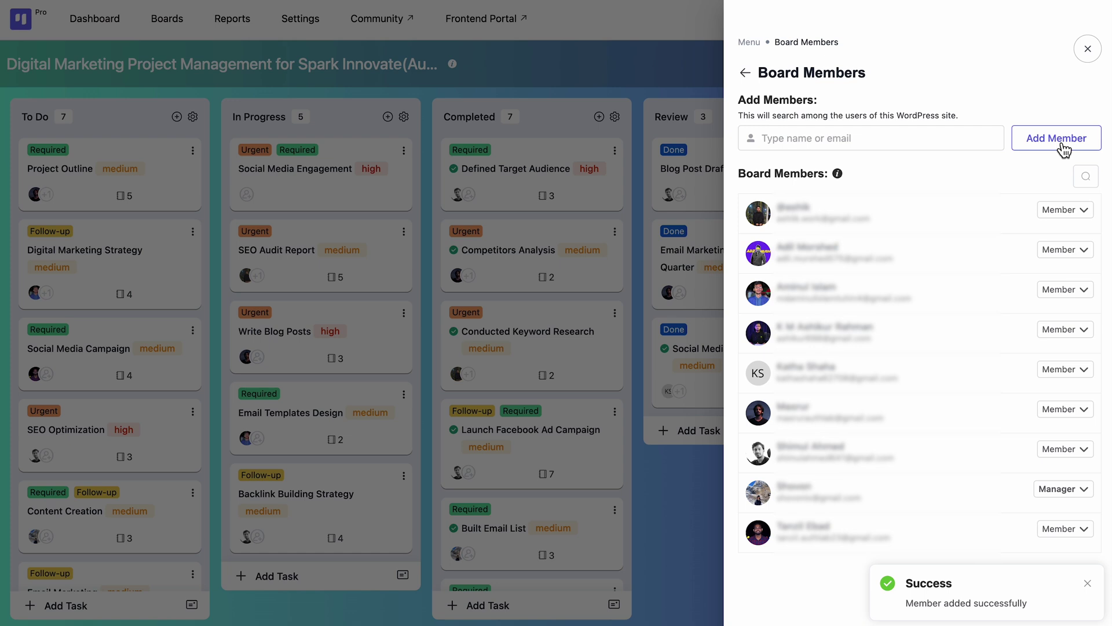
left_click(938, 141)
key("ctrl+v")
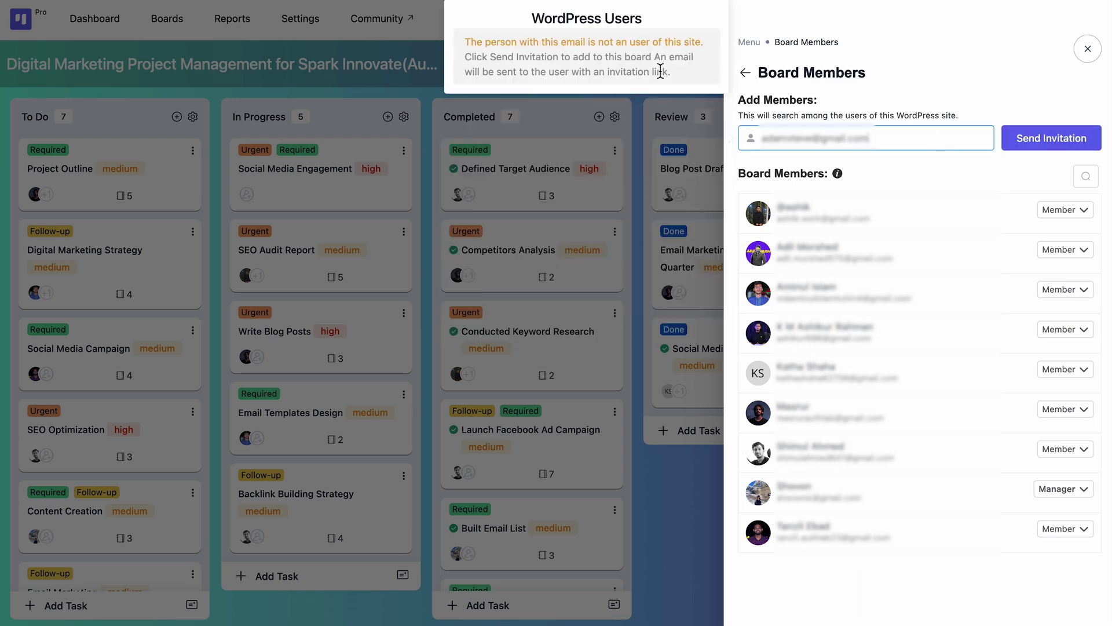
left_click(1053, 151)
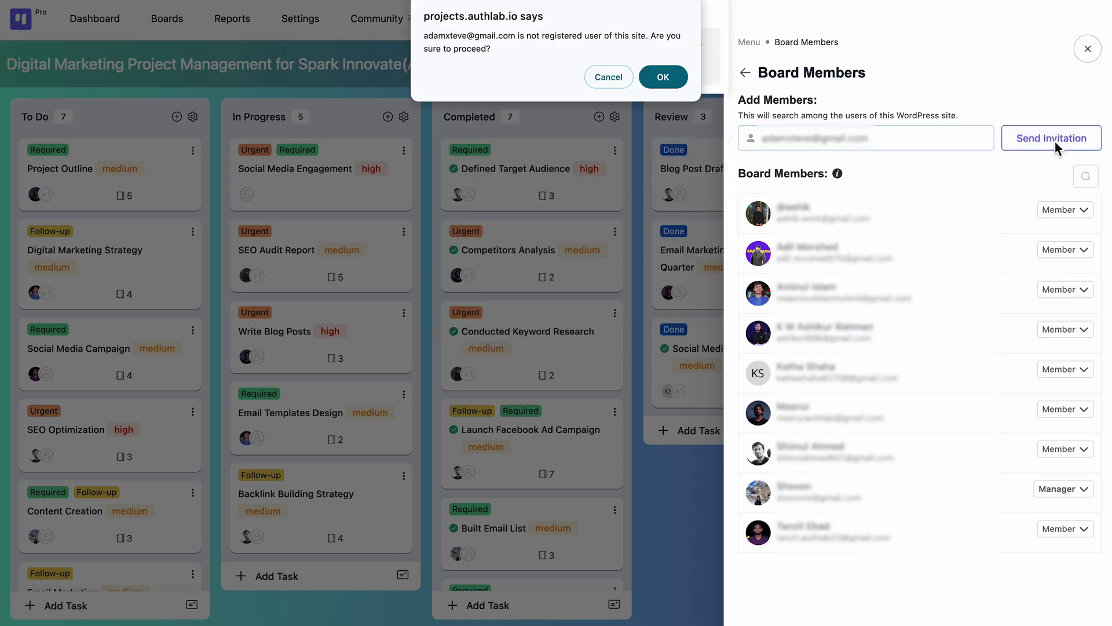
left_click(663, 77)
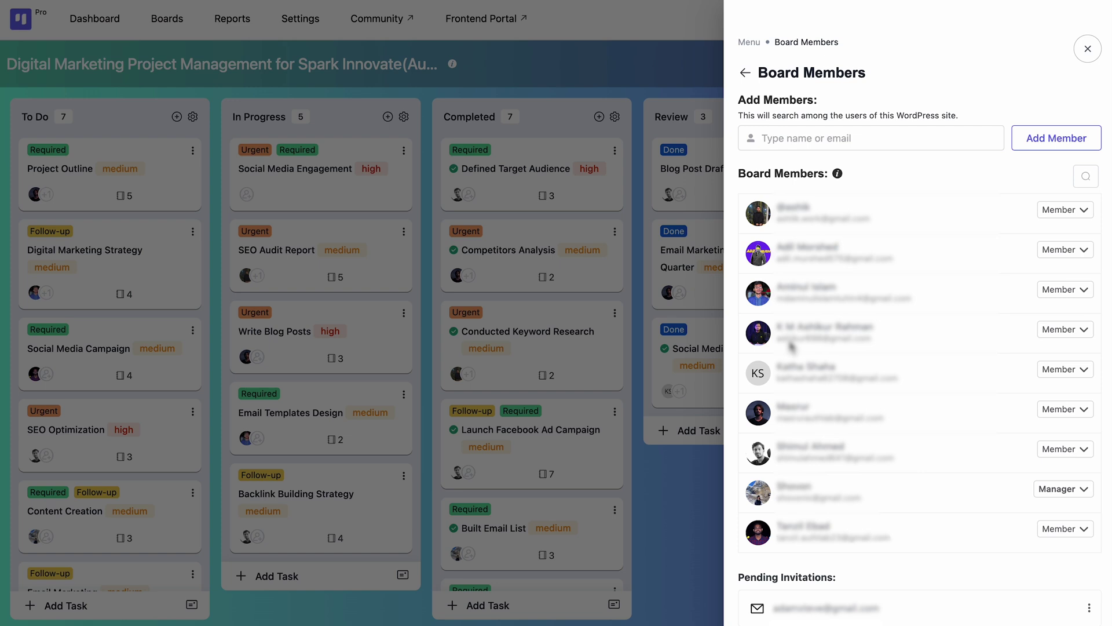
Assign a board member to Social Media Engagement, watch it, and give it a blue cover
left_click(489, 93)
left_click(337, 179)
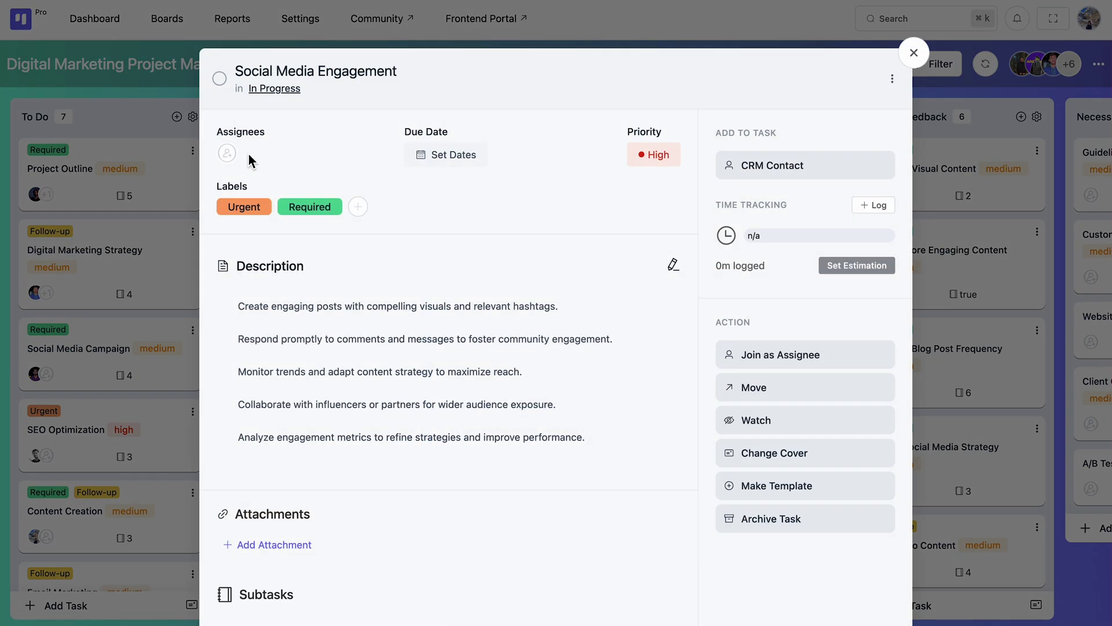
left_click(235, 158)
left_click(322, 310)
left_click(528, 223)
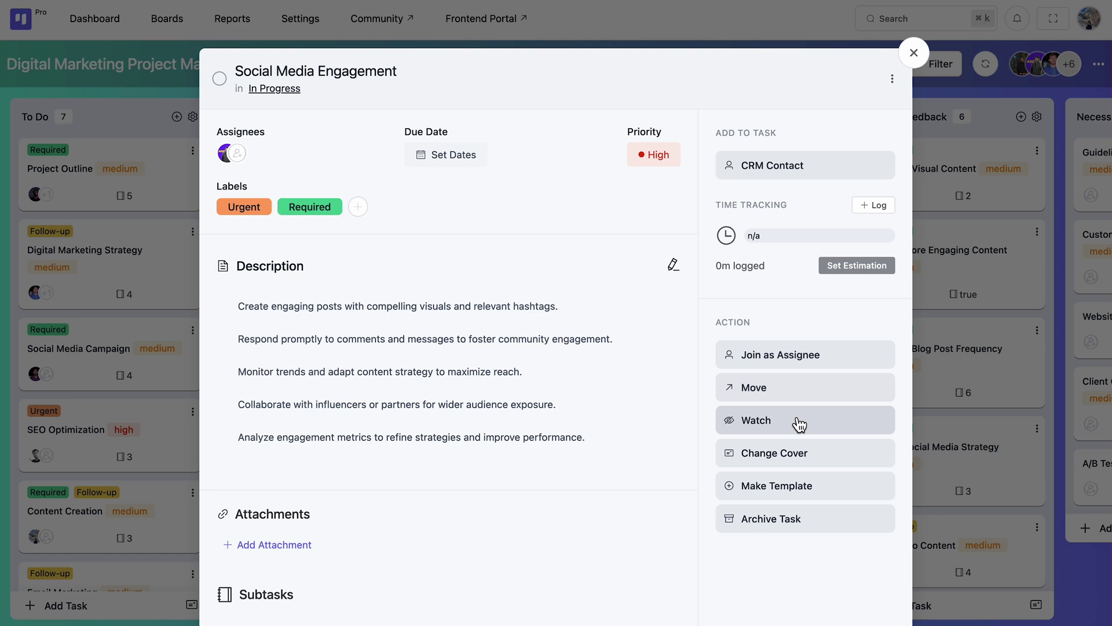
left_click(817, 427)
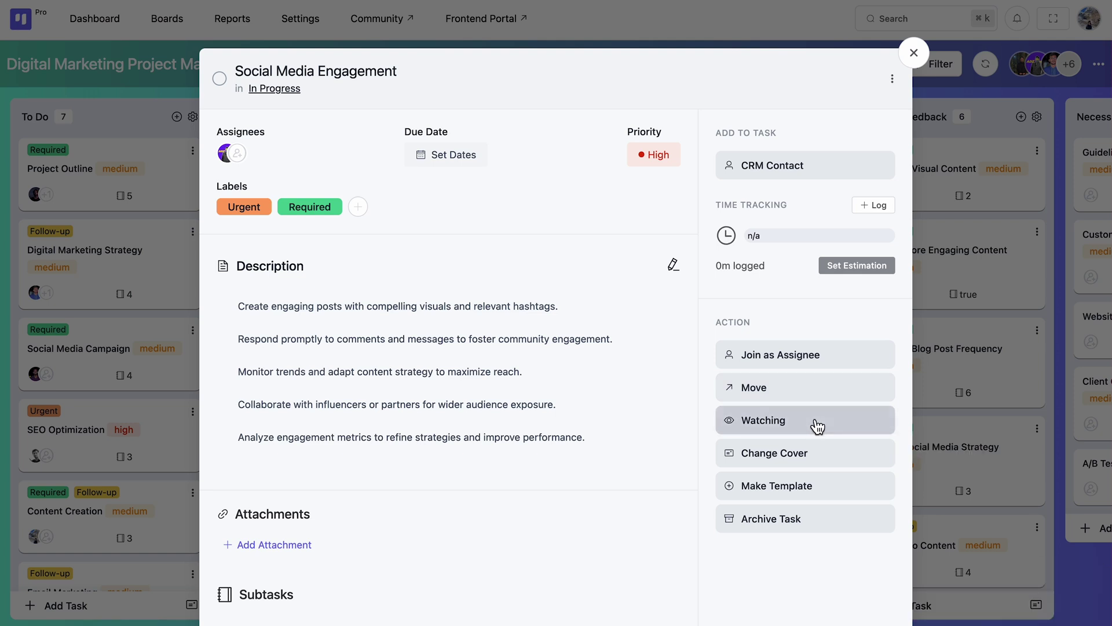
left_click(836, 459)
left_click(864, 344)
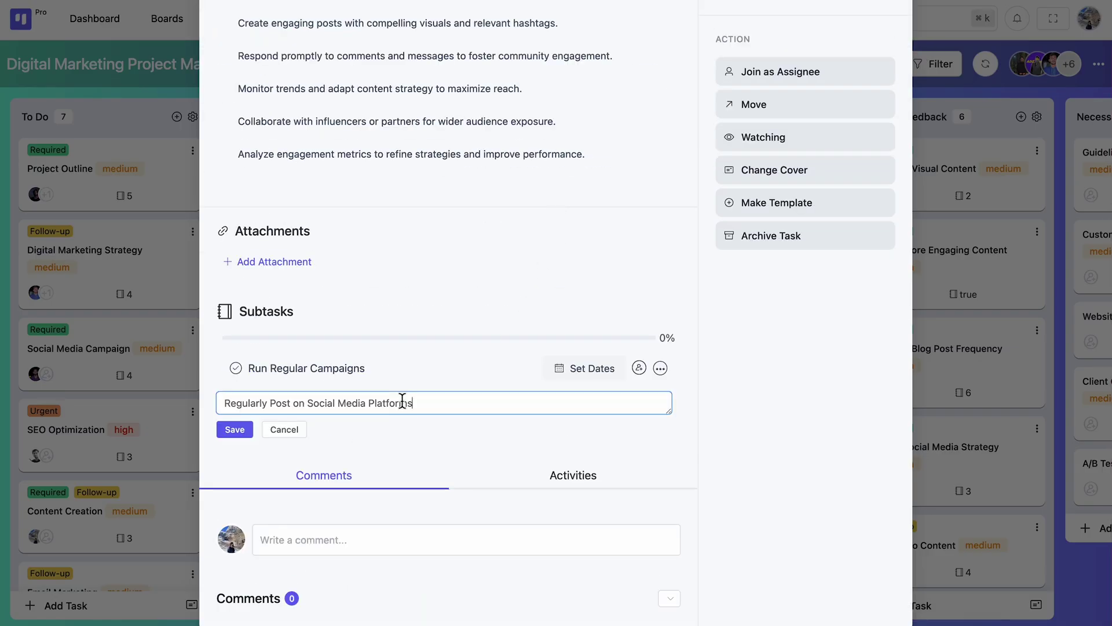
Add the subtask 'Regularly Post on Social Media Platforms' and assign it a board member
left_click(248, 431)
left_click(639, 403)
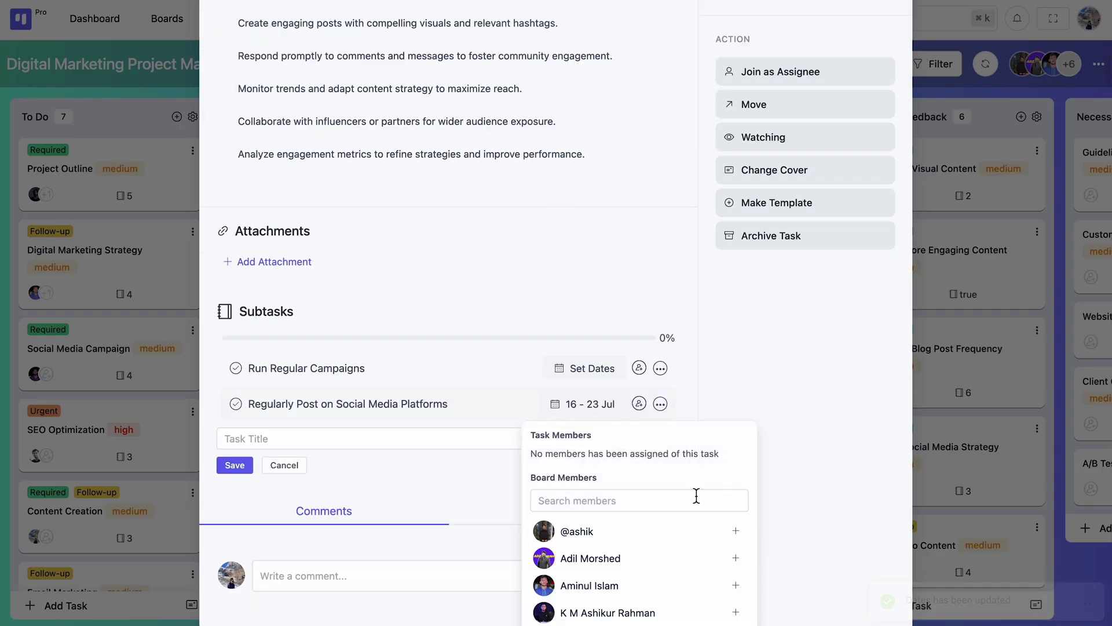
left_click(736, 532)
left_click(661, 404)
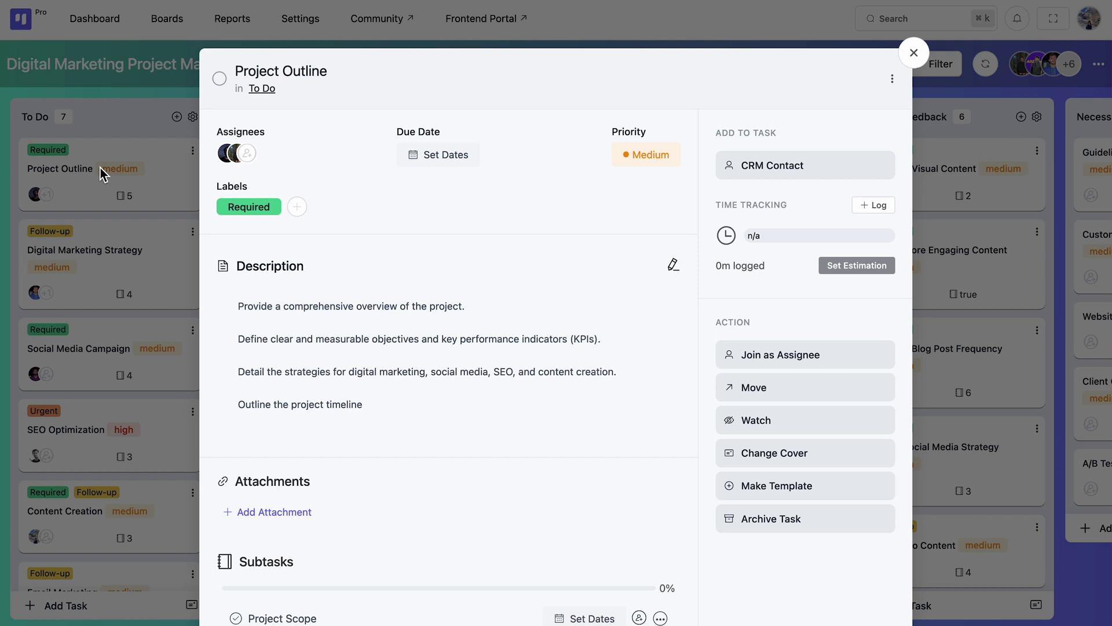
Make Project Outline a template, then link the client CRM contact to Enhance Visual Content
left_click(823, 499)
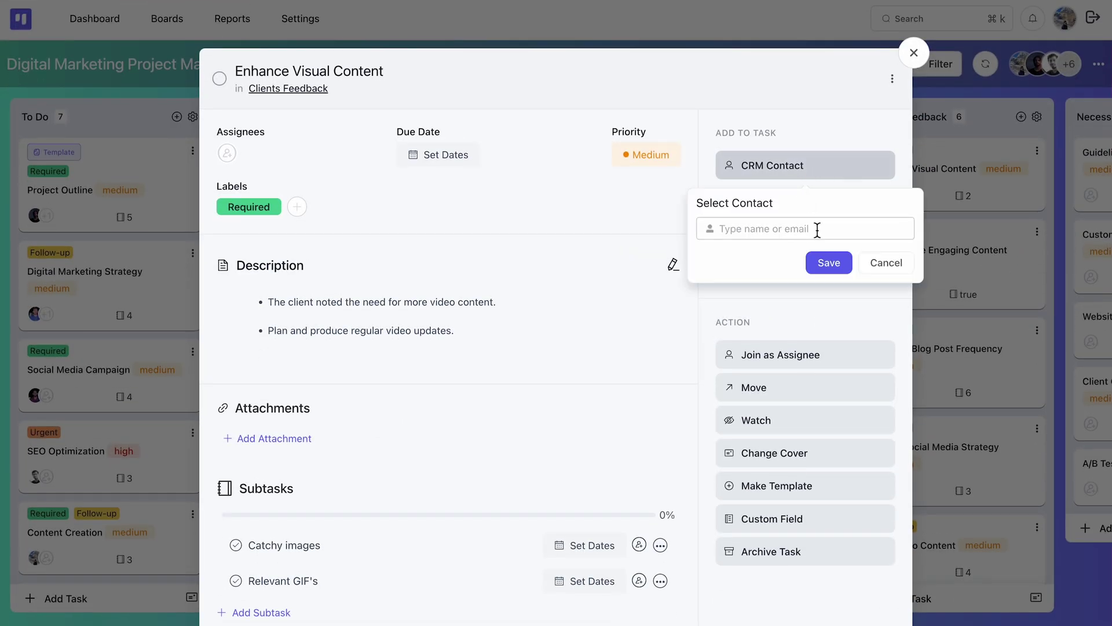
left_click(816, 230)
left_click(827, 267)
left_click(835, 268)
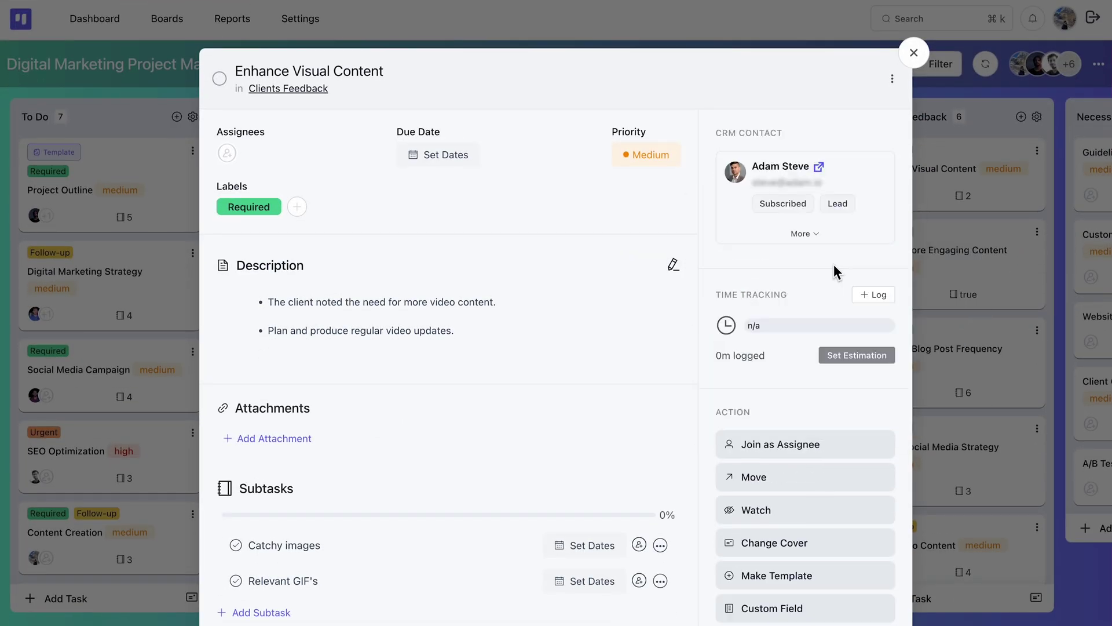
left_click(813, 241)
From the contact's CRM profile, add a FluentBoards Create Task action after the funnel trigger
left_click(818, 167)
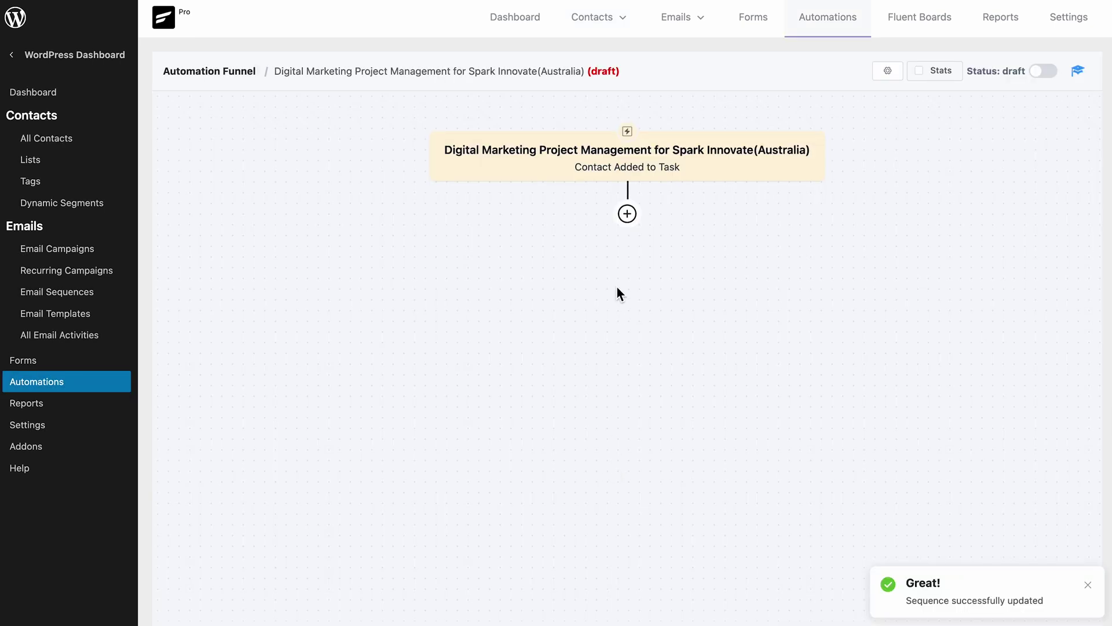
left_click(629, 222)
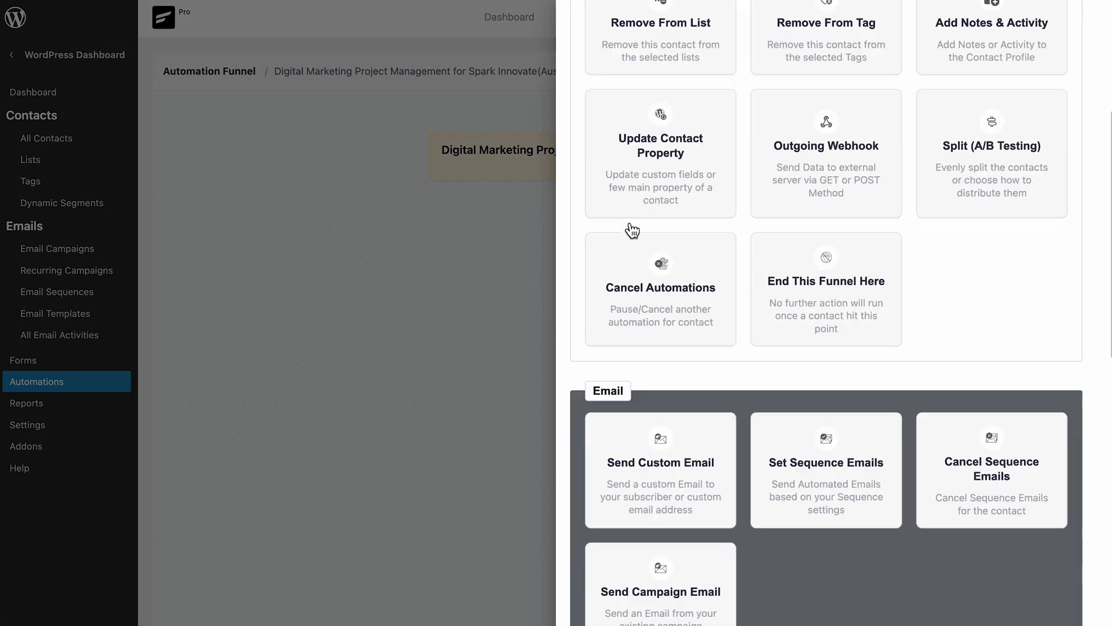
scroll(632, 230, "down", 9)
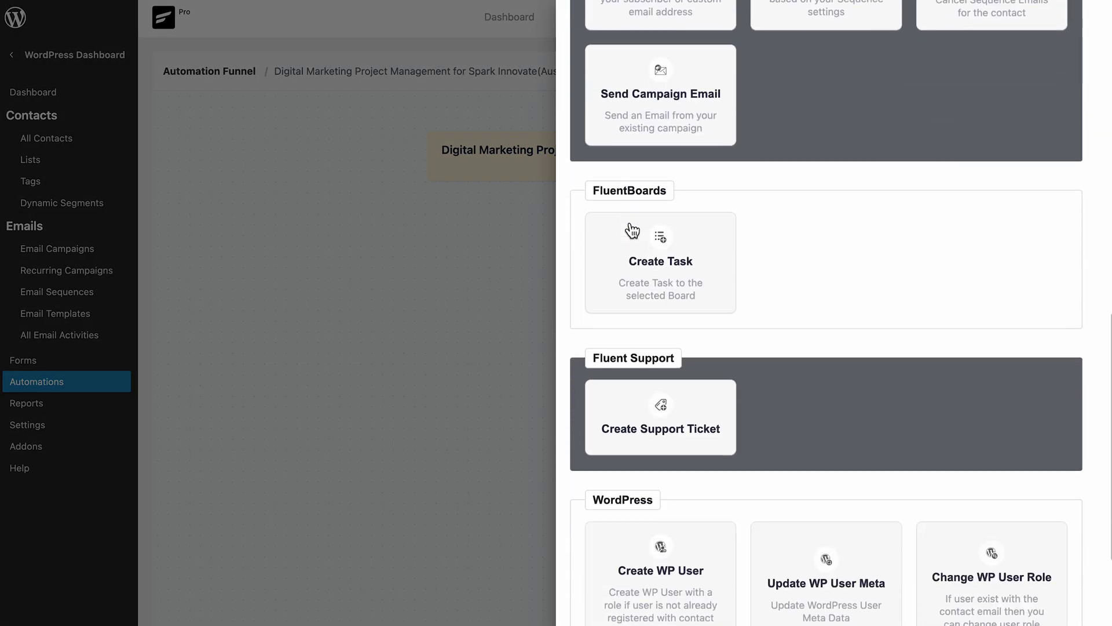
left_click(709, 277)
scroll(698, 275, "down", 3)
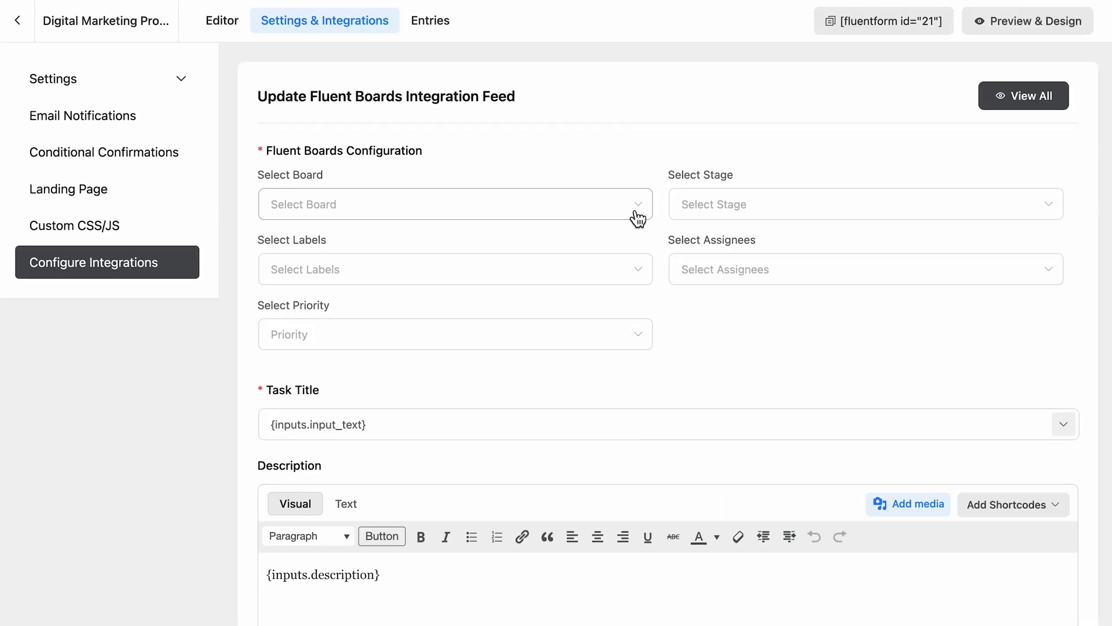
Send the form's FluentBoards feed to the Spark Innovate(Australia) marketing board and save it
left_click(638, 219)
scroll(613, 289, "down", 5)
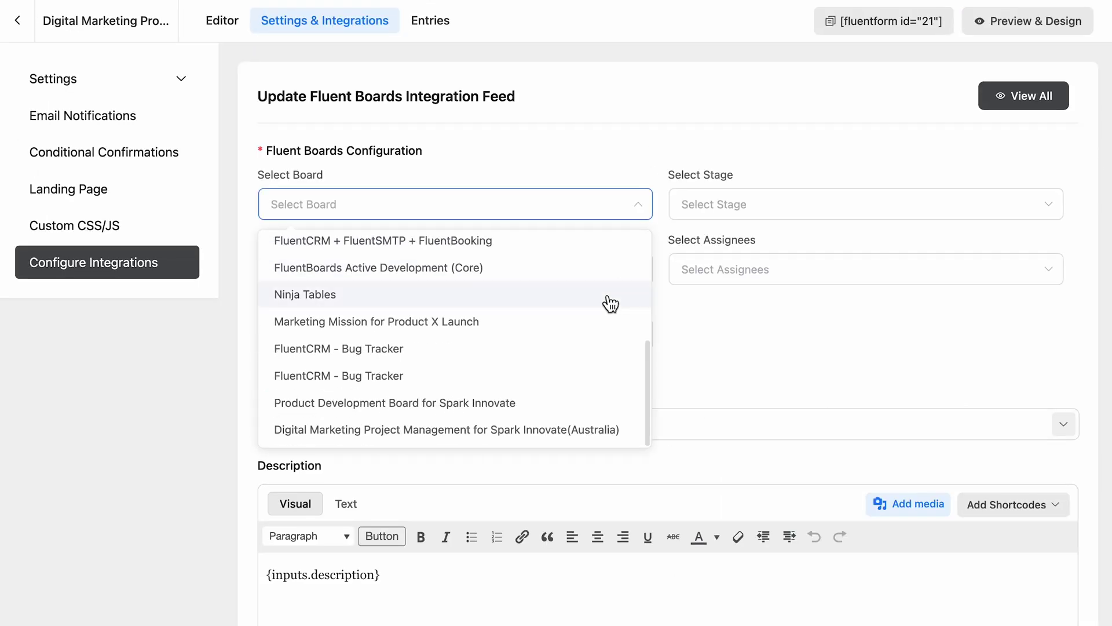
left_click(608, 425)
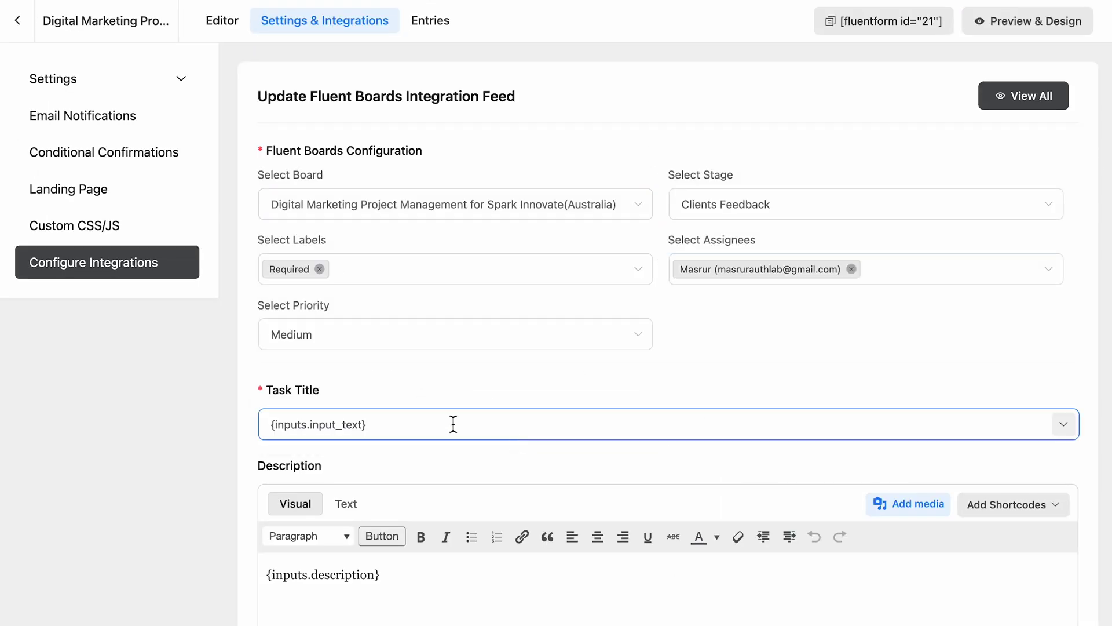
scroll(451, 420, "down", 12)
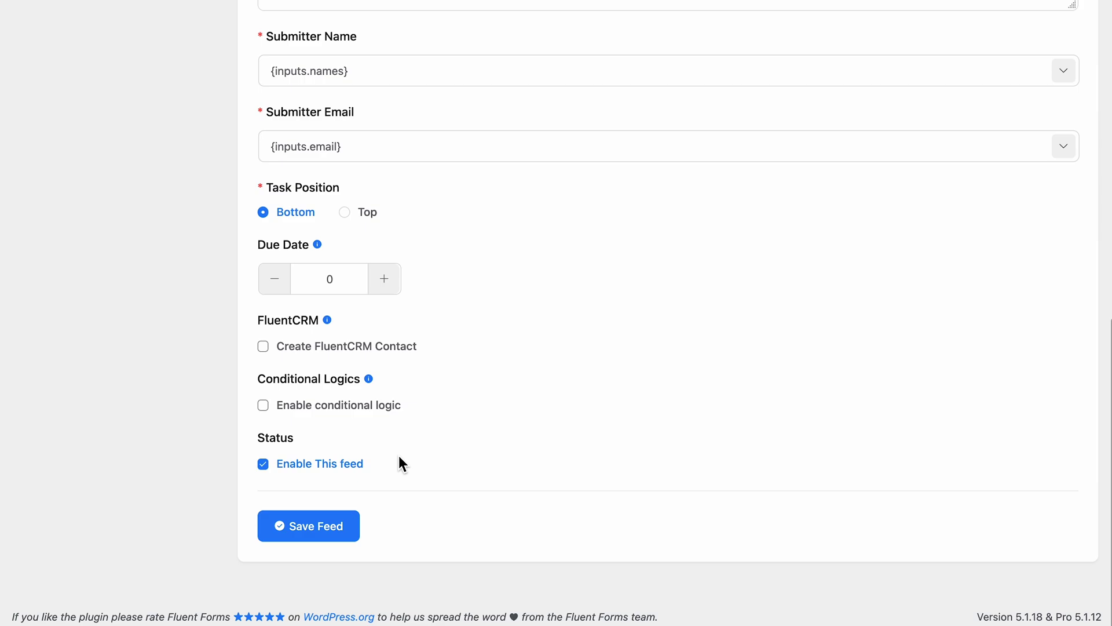
left_click(308, 524)
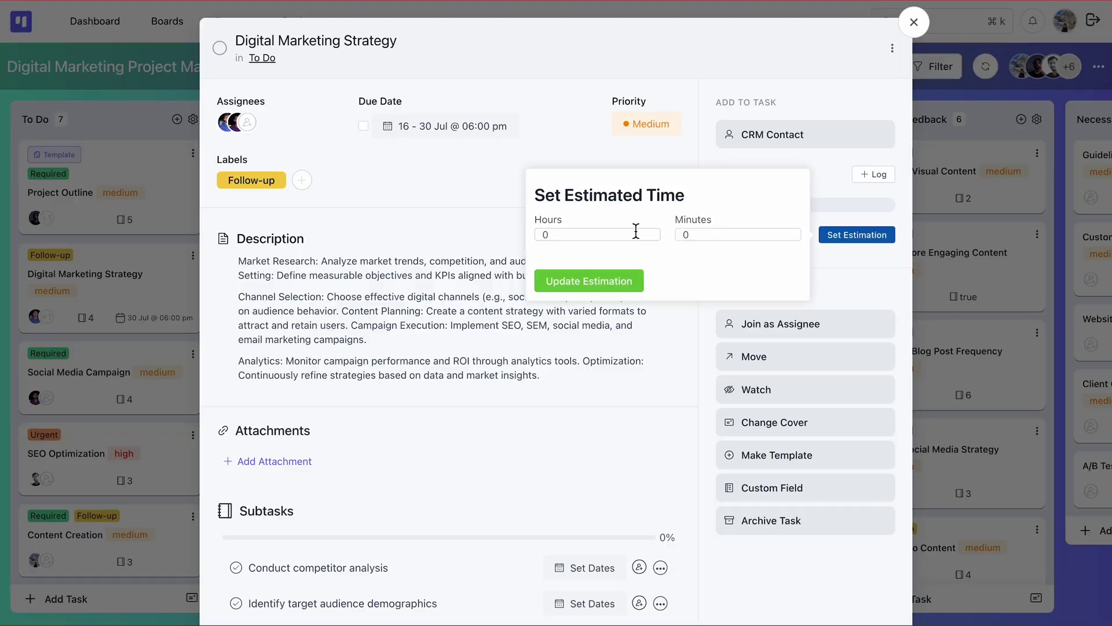
Set a 24-hour estimate on Digital Marketing Strategy and log 10 hours of work
type("24")
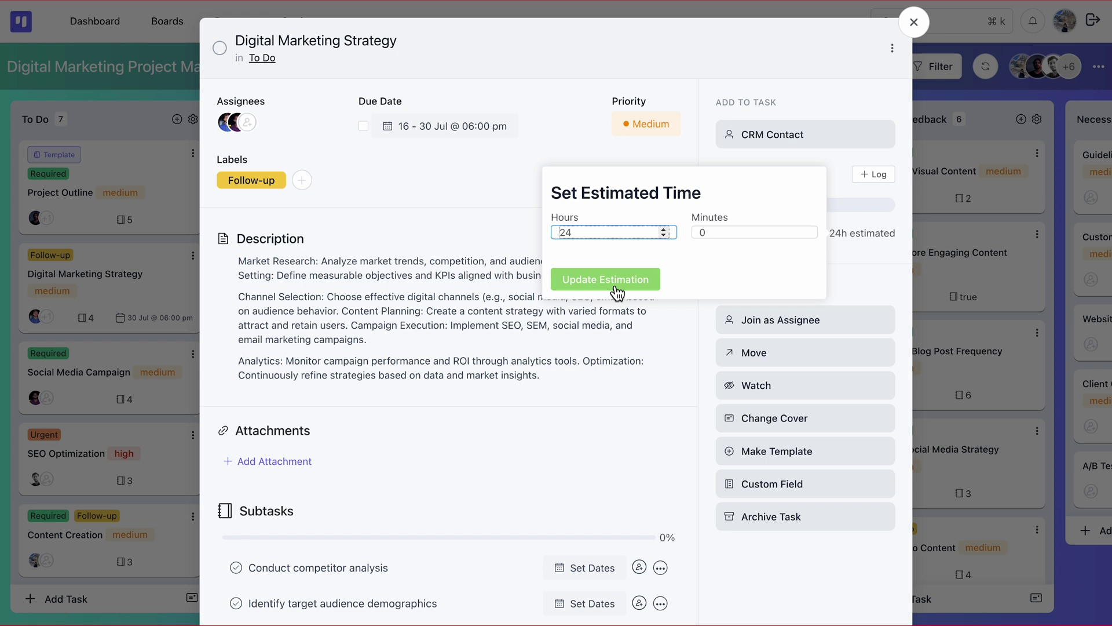
left_click(884, 179)
type("10")
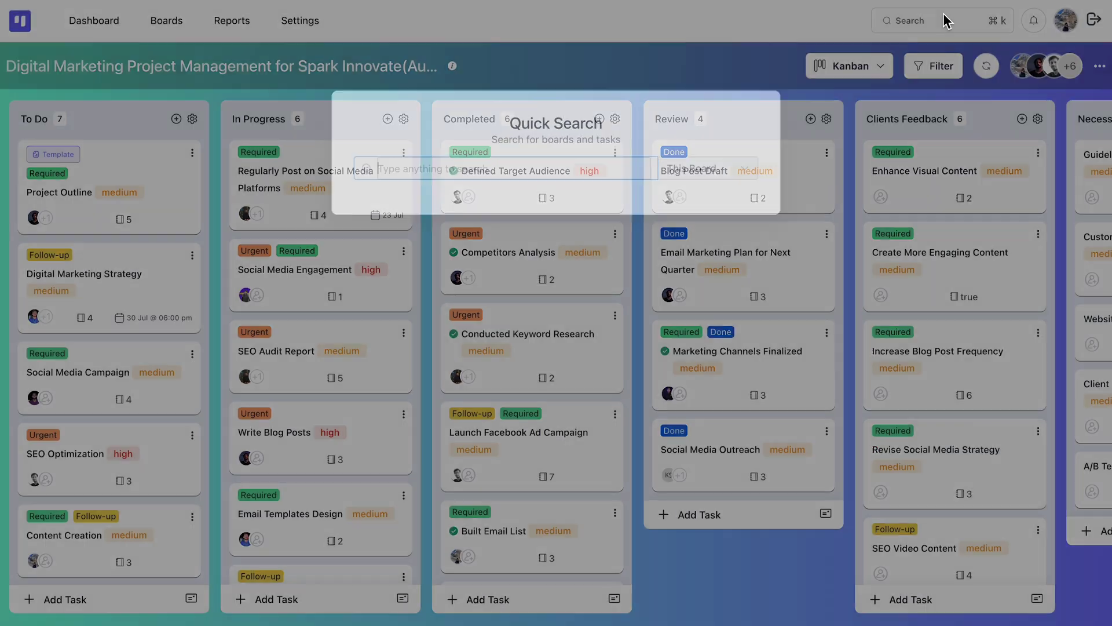
Find Digital Marketing Strategy with Quick Search and review its task details
type("Digital Marketing Strategy")
left_click(627, 239)
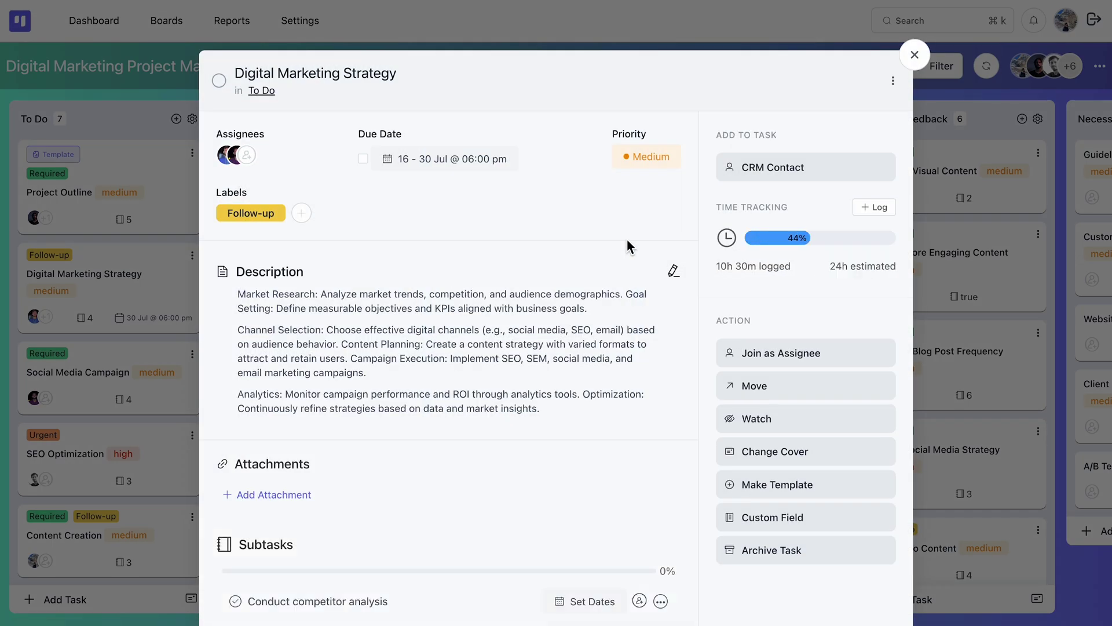
left_click(914, 54)
Filter the board to selected assignees' In Progress, Review and Completed tasks of medium or high priority
left_click(942, 65)
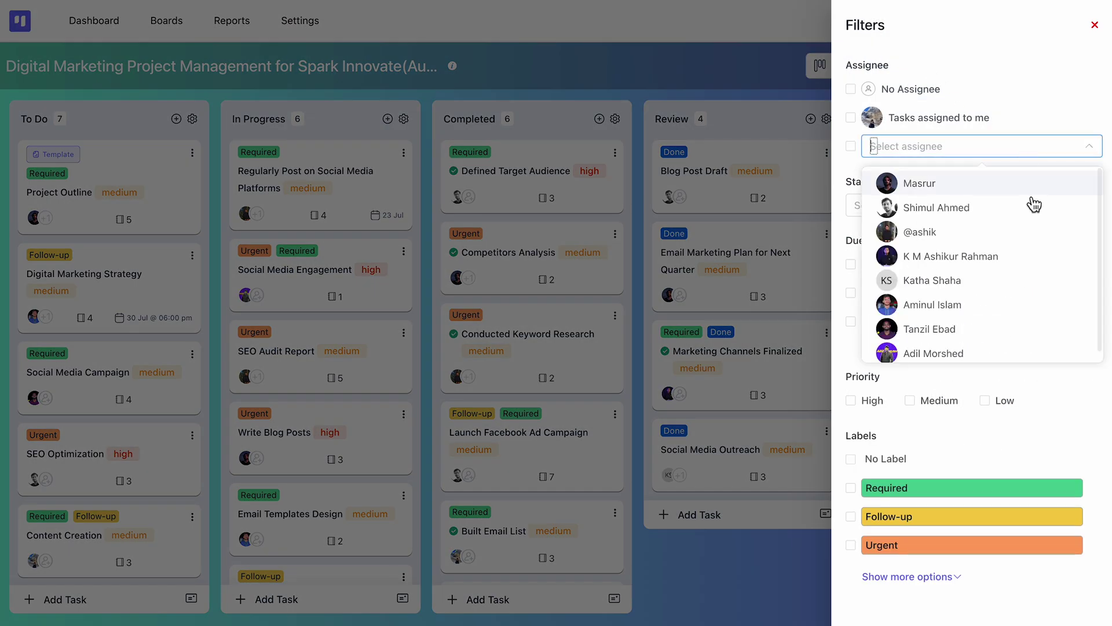
left_click(1035, 196)
left_click(1046, 142)
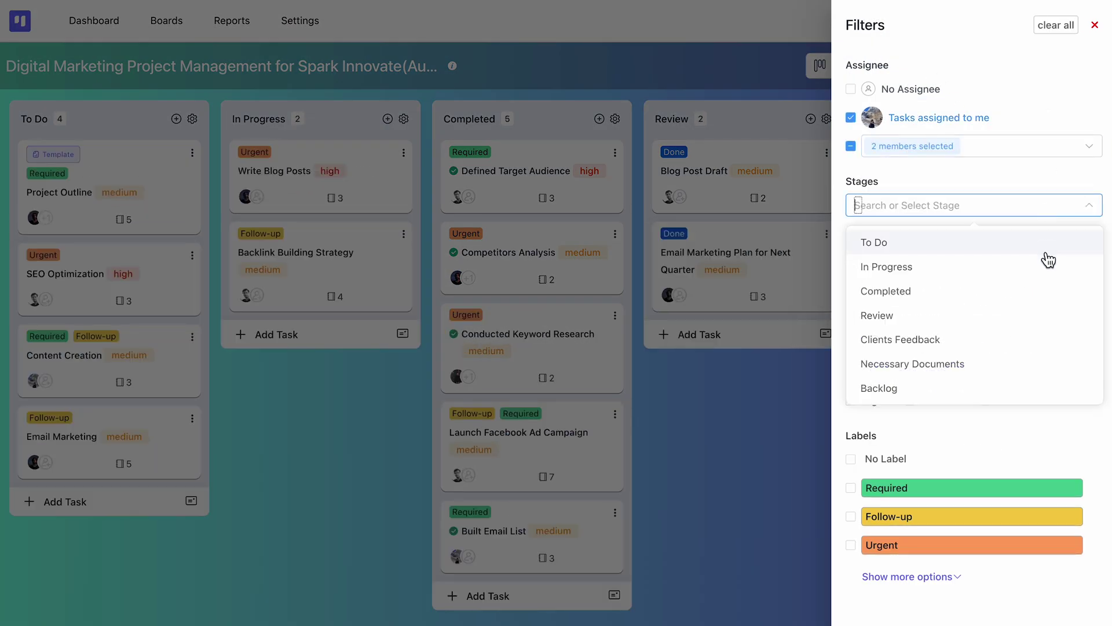
left_click(1048, 266)
left_click(1046, 308)
left_click(1033, 293)
left_click(916, 389)
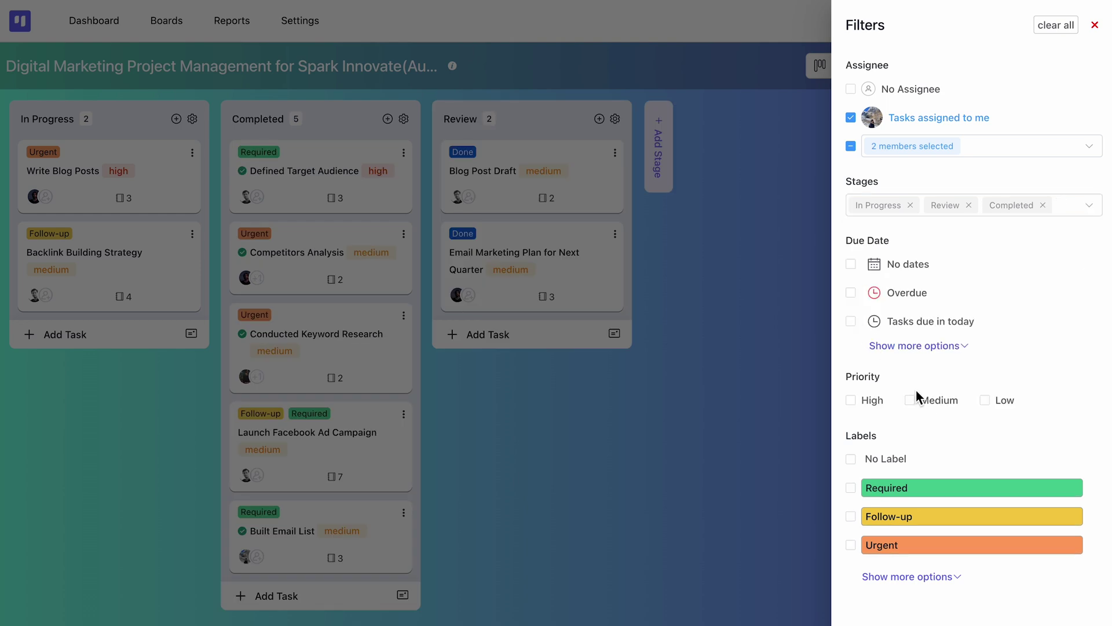
left_click(917, 400)
left_click(861, 411)
left_click(710, 343)
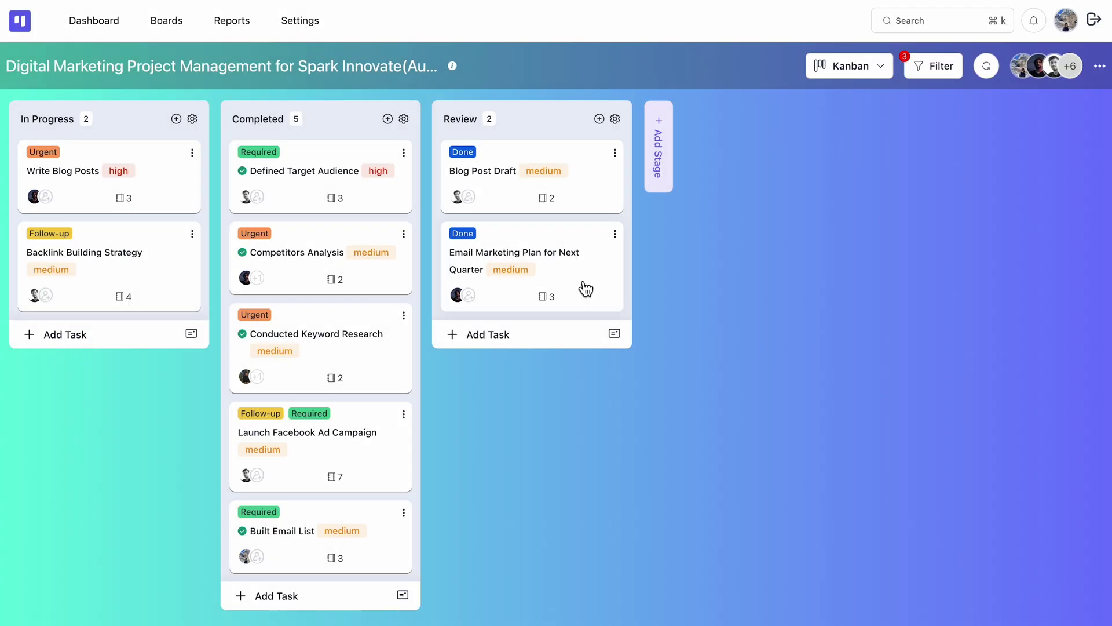
Browse the board's Board Activity history from the board menu
left_click(1100, 65)
left_click(1047, 99)
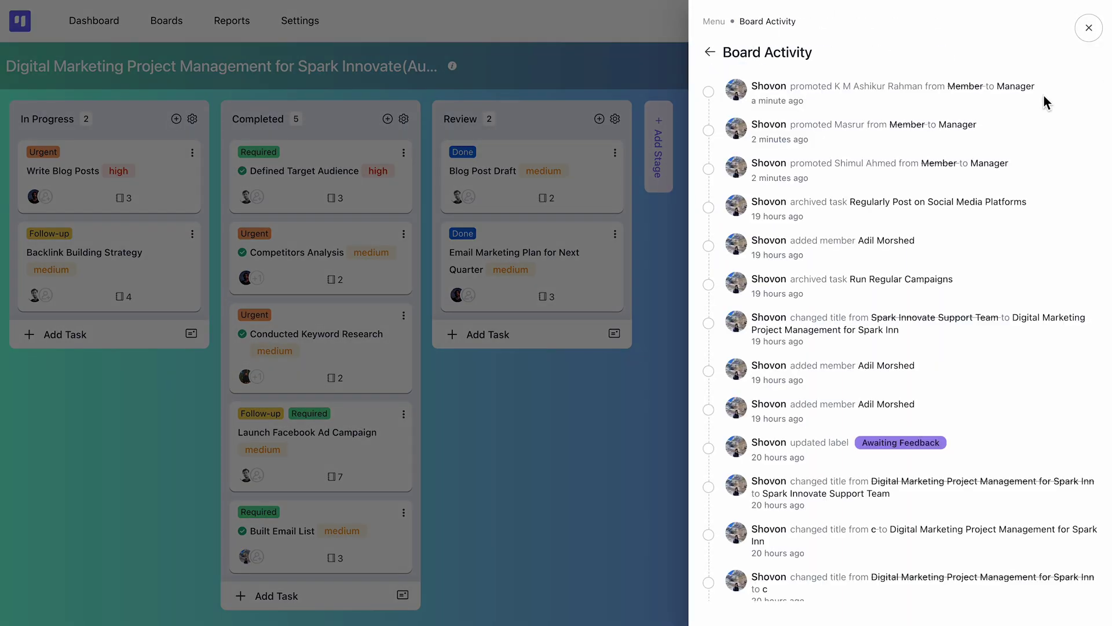
scroll(937, 330, "down", 10)
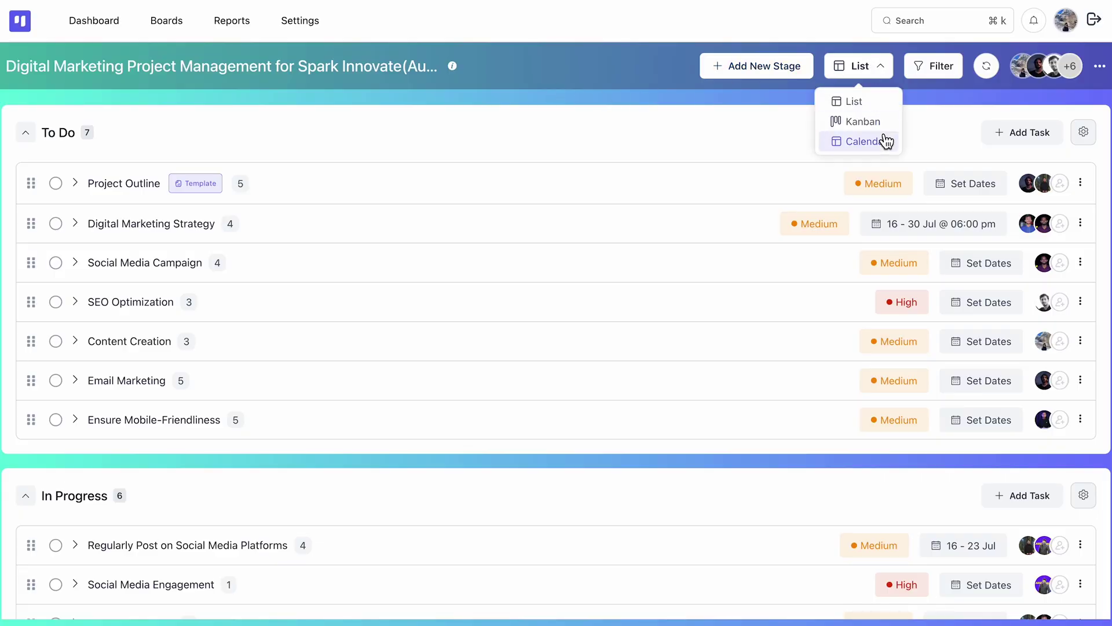
Switch the board to Kanban columns and save card view preferences with every detail toggle on
left_click(885, 123)
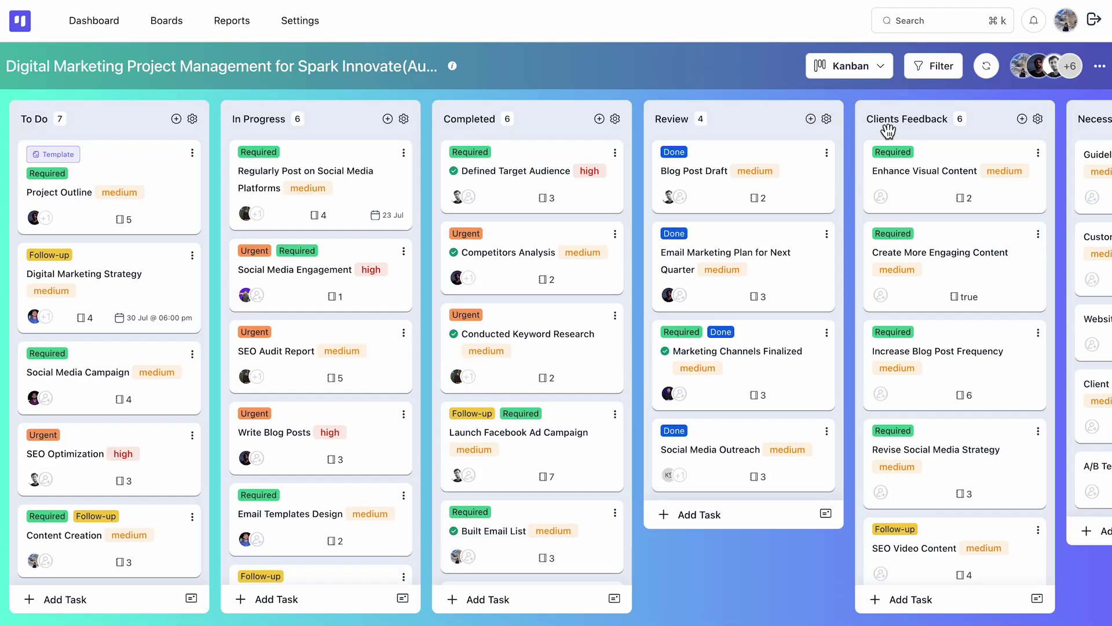
scroll(888, 307, "right", 10)
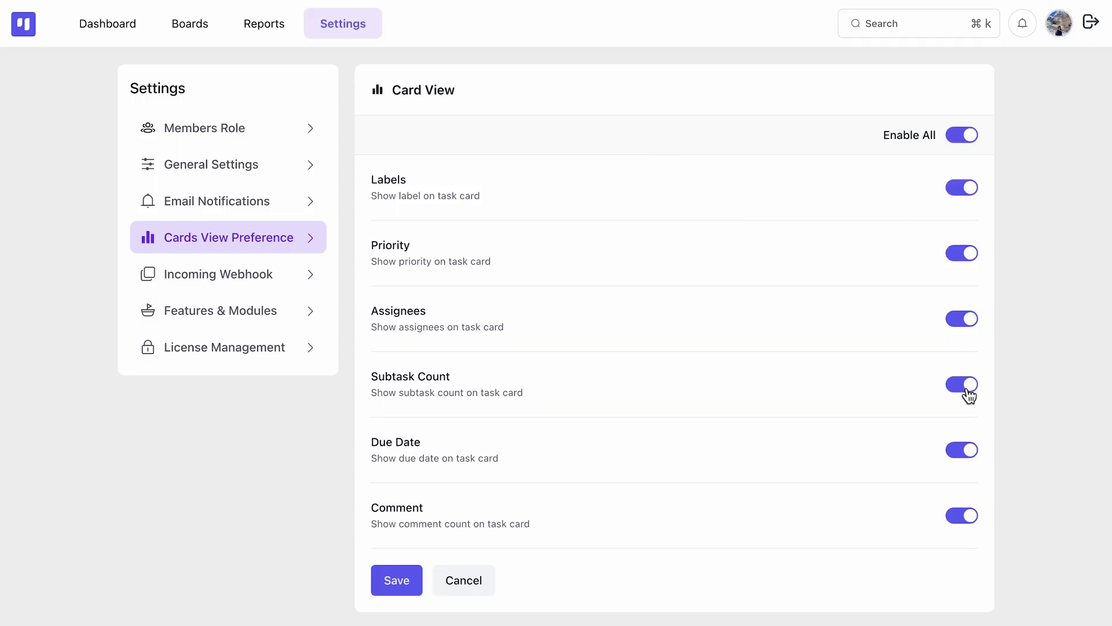
left_click(396, 592)
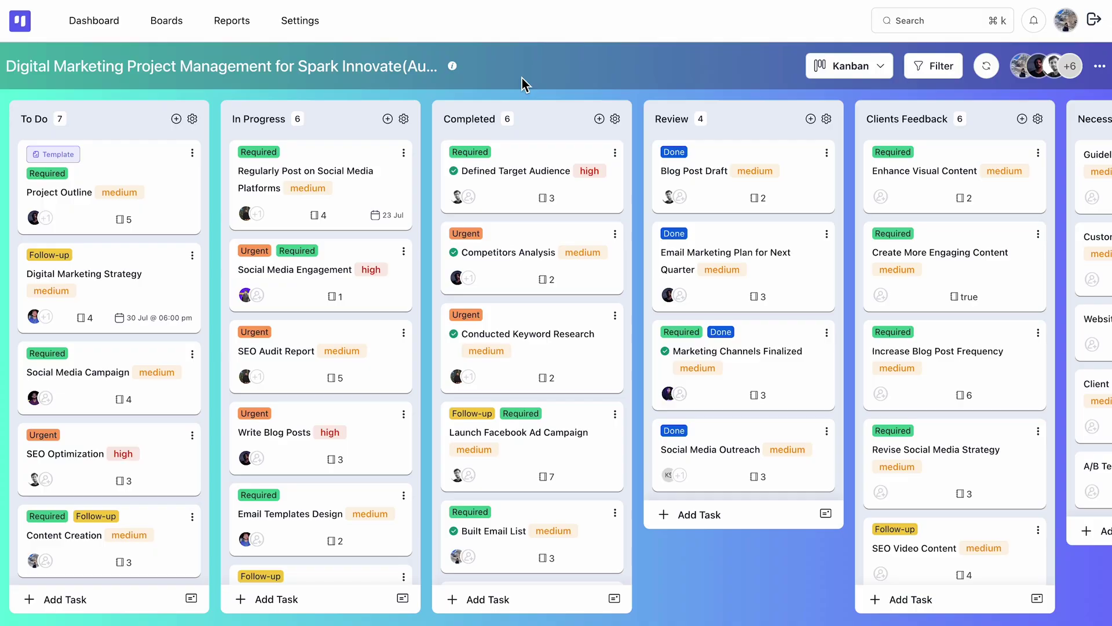
Apply the purple-pink gradient background to the board
left_click(1099, 72)
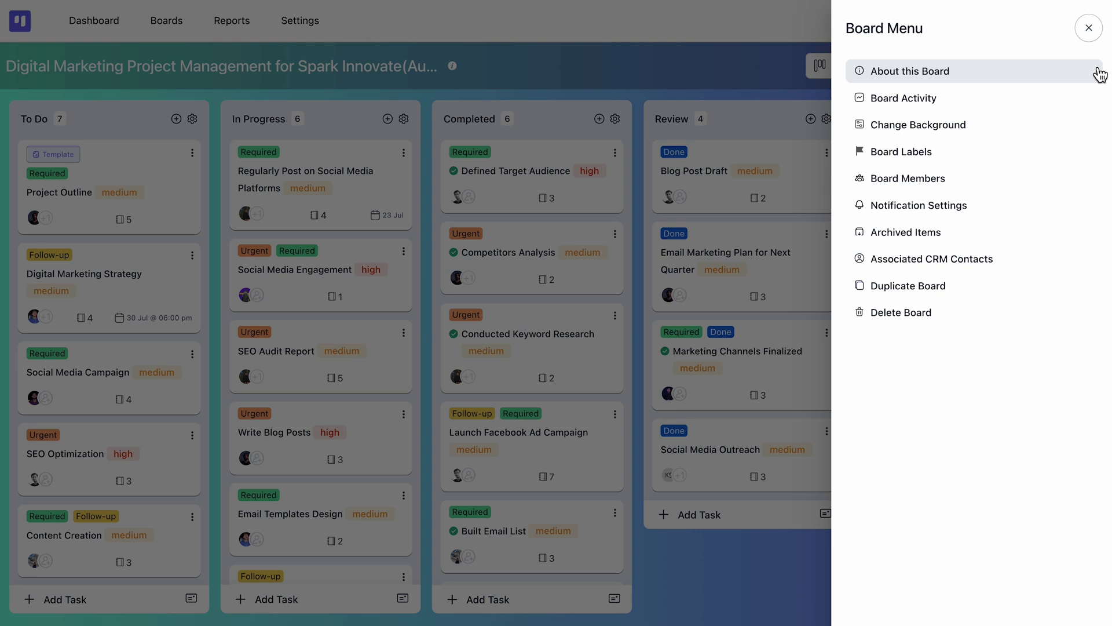
left_click(1037, 124)
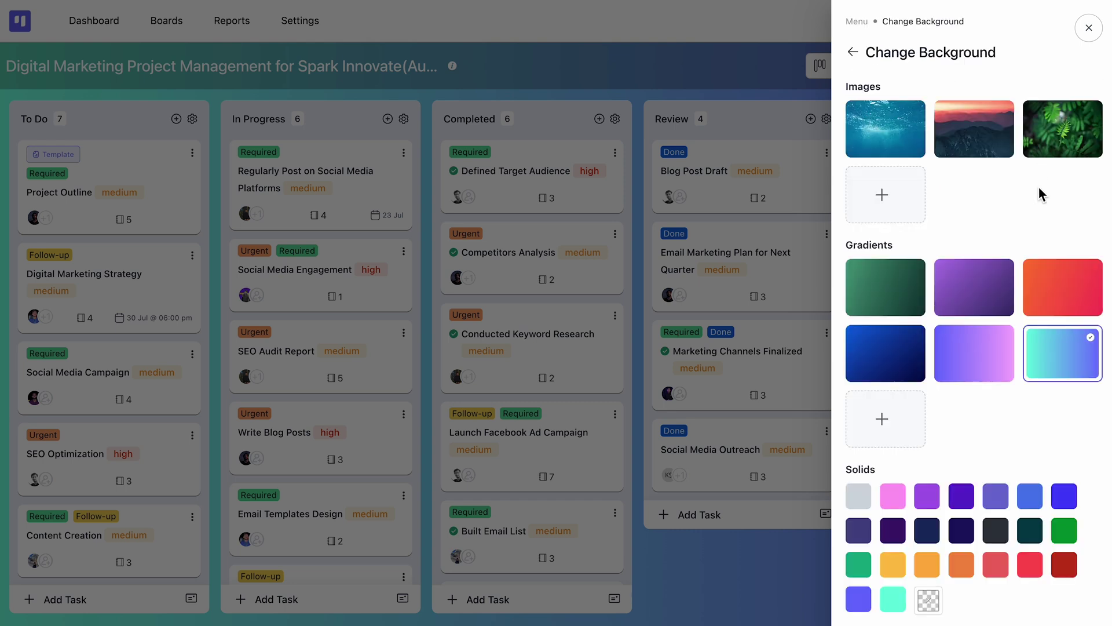
left_click(984, 370)
Review the board's labels and its members from the board menu
left_click(853, 52)
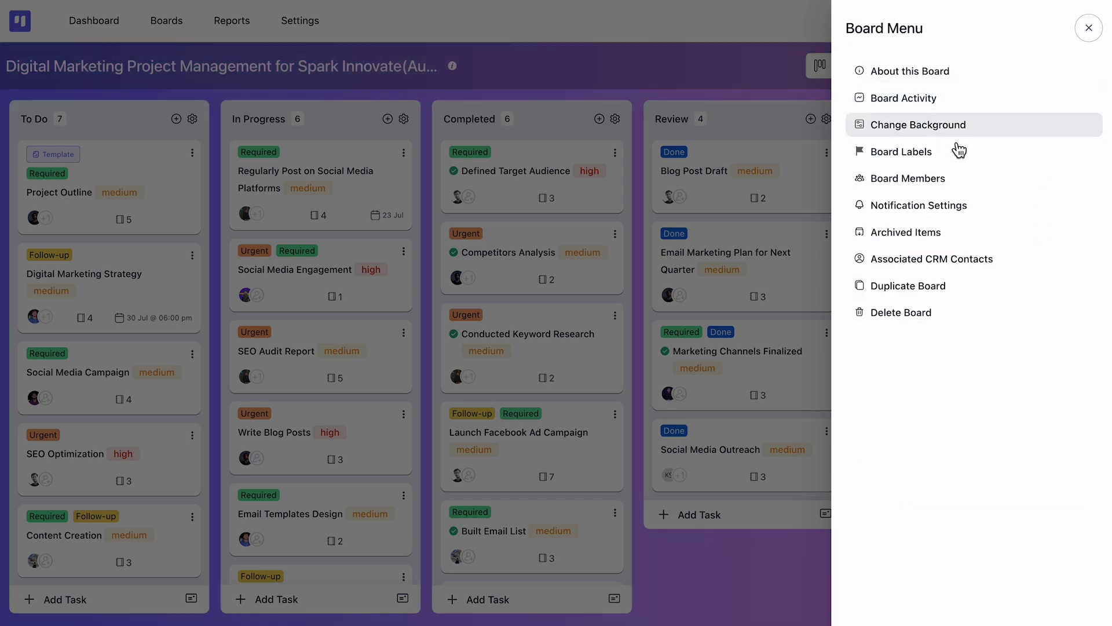
left_click(959, 151)
left_click(852, 54)
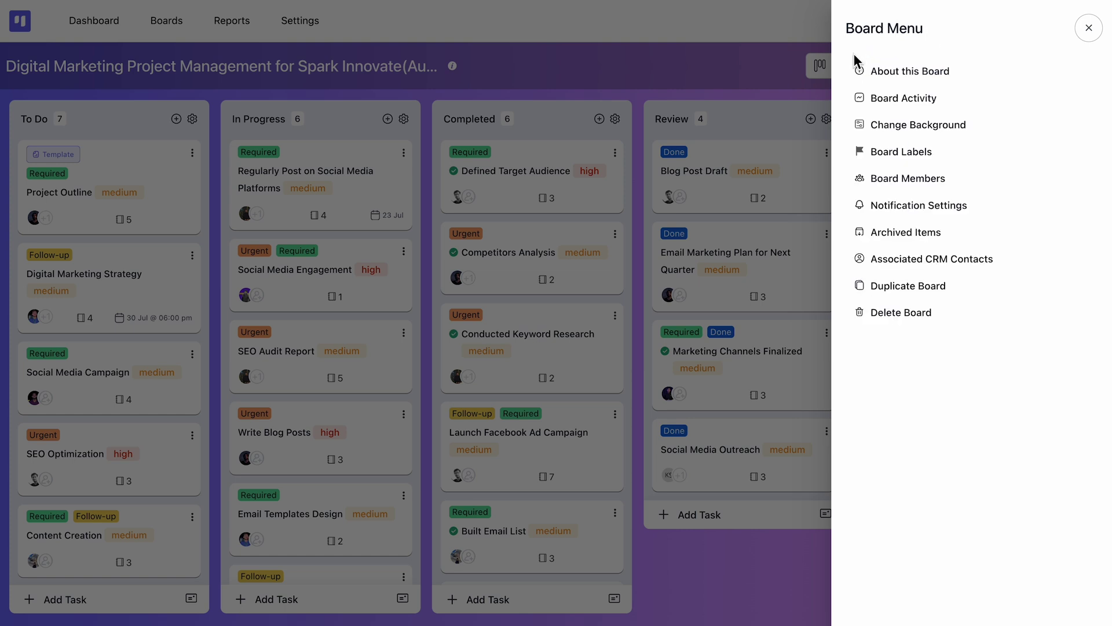
left_click(952, 183)
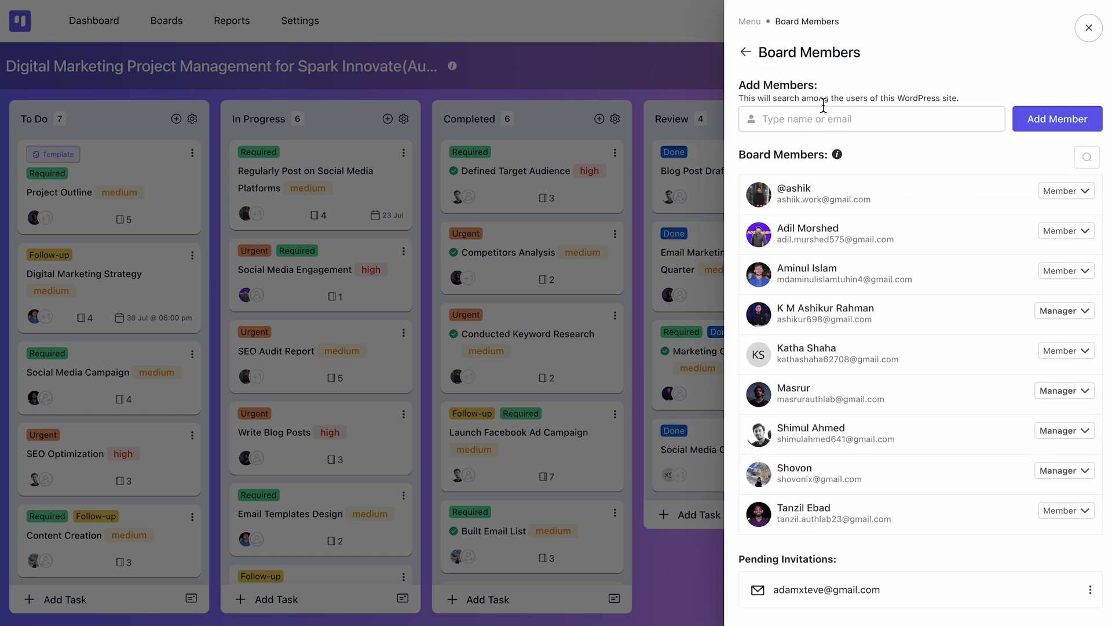
left_click(751, 57)
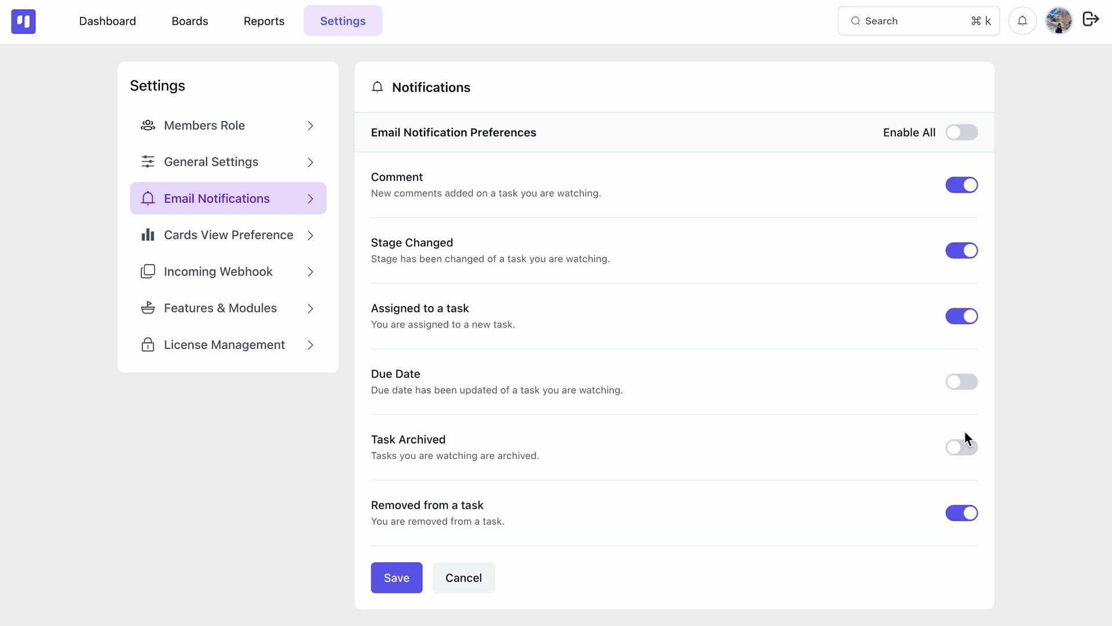
Save email notifications with Task Archived alerts on, overriding board-specific settings
left_click(397, 582)
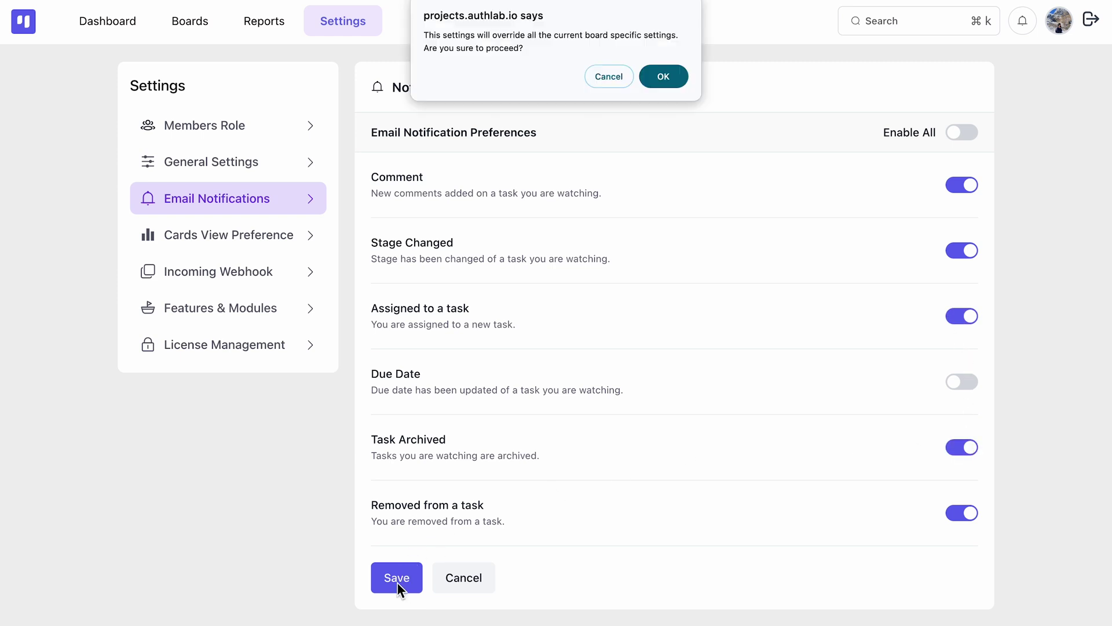
key("Return")
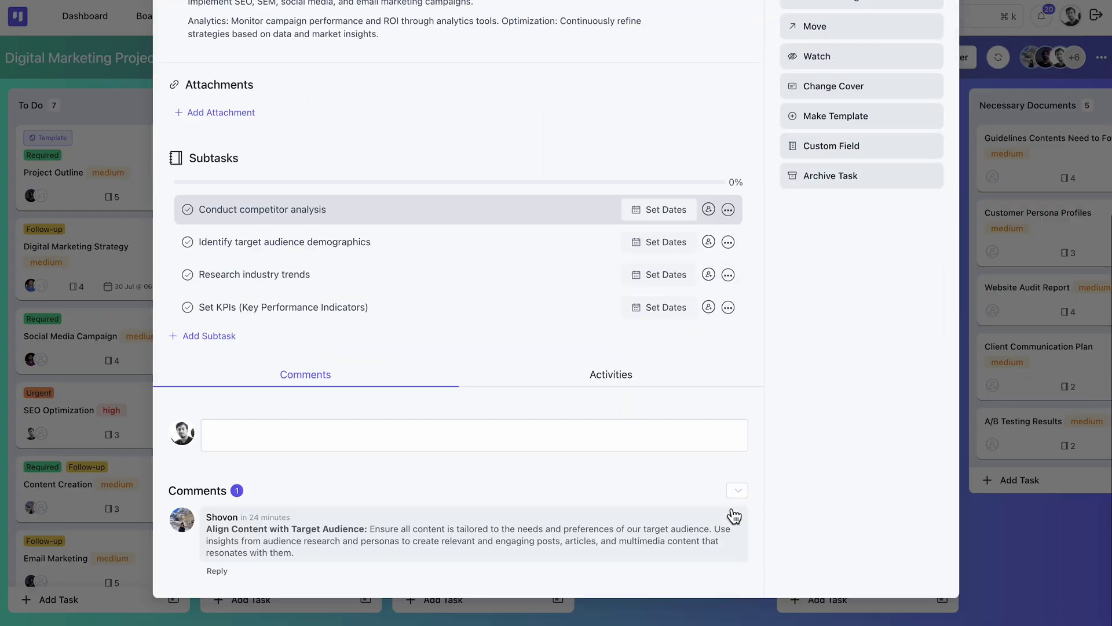
Paste the prepared comment into the task and promote a board member to FluentBoards Admin
left_click(511, 444)
type("Monitor and Optimize Campaigns: Regularly track the performance of your digital marketing campaigns using analytics tools. Analyze the data to identify what’s working and what’s not, and make necessary adjustments to optimize for better results and achieve our marketing goals.")
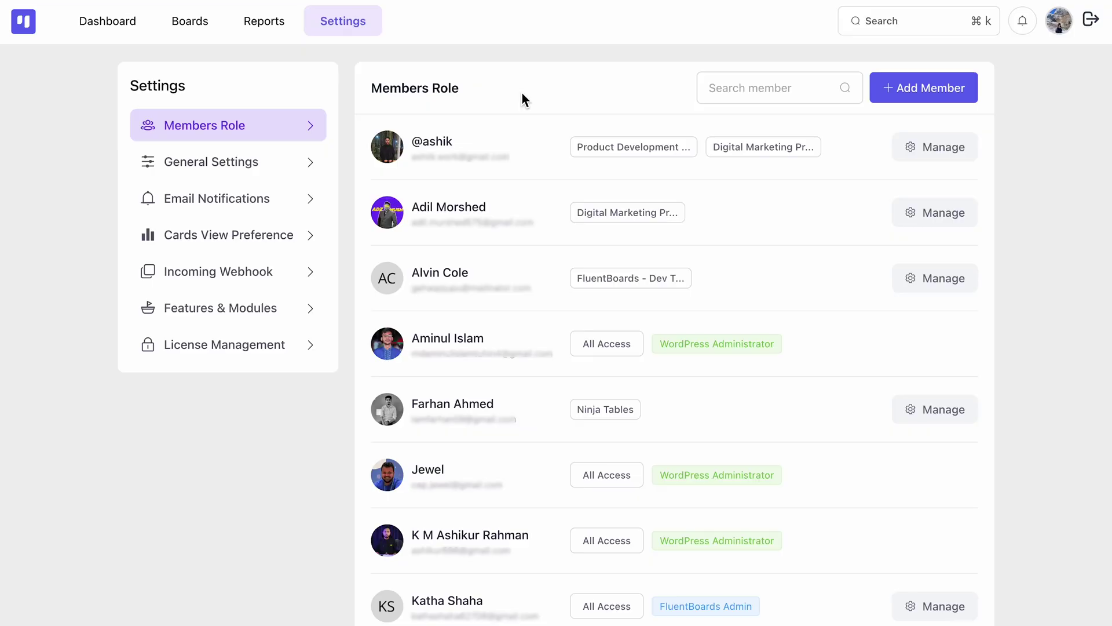
left_click(939, 220)
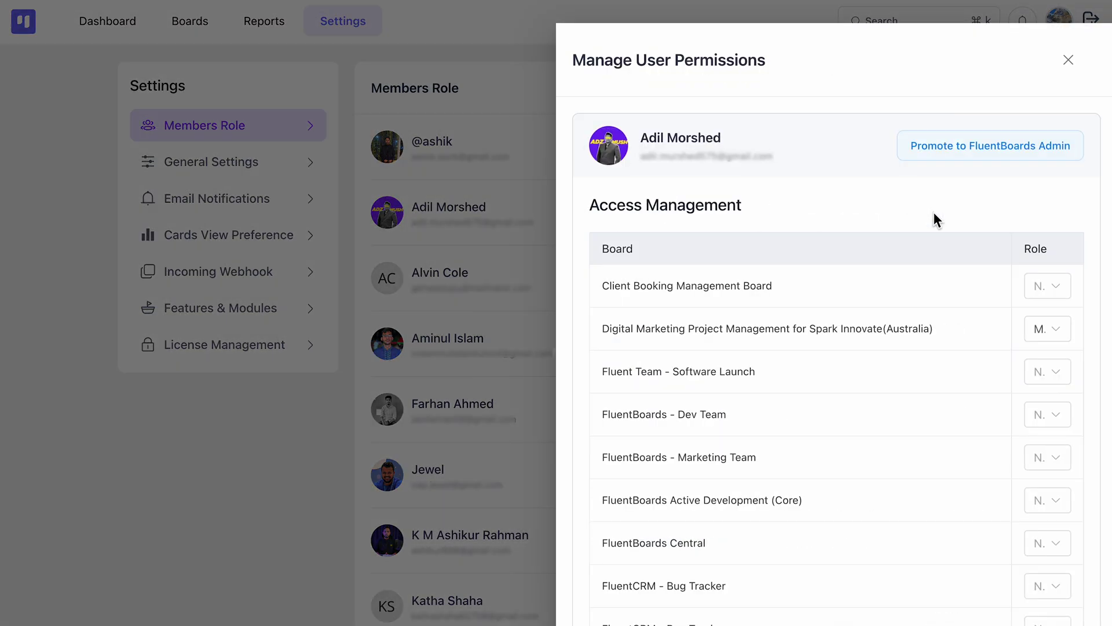
left_click(1015, 152)
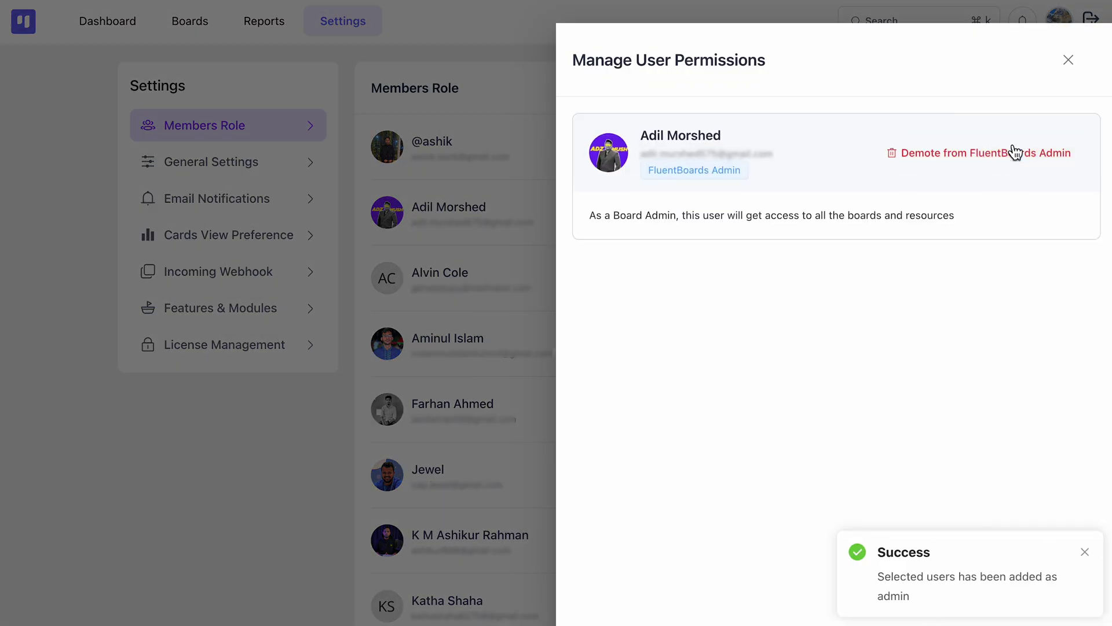
left_click(1071, 77)
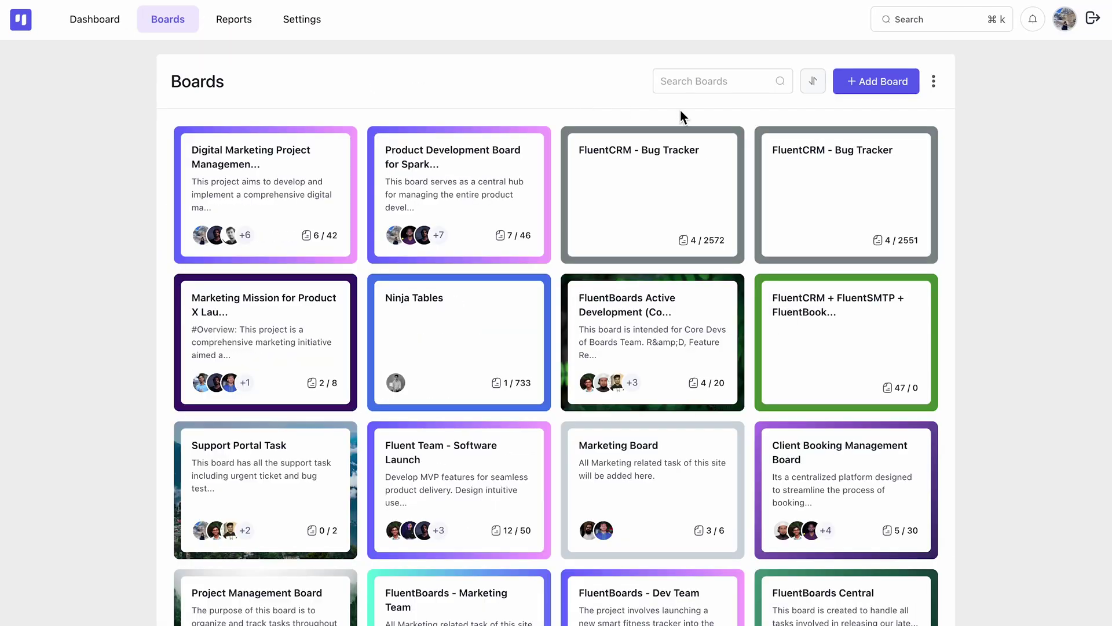
Import the Trello JSON export to create the Fluent Team - Software Launch board
left_click(939, 85)
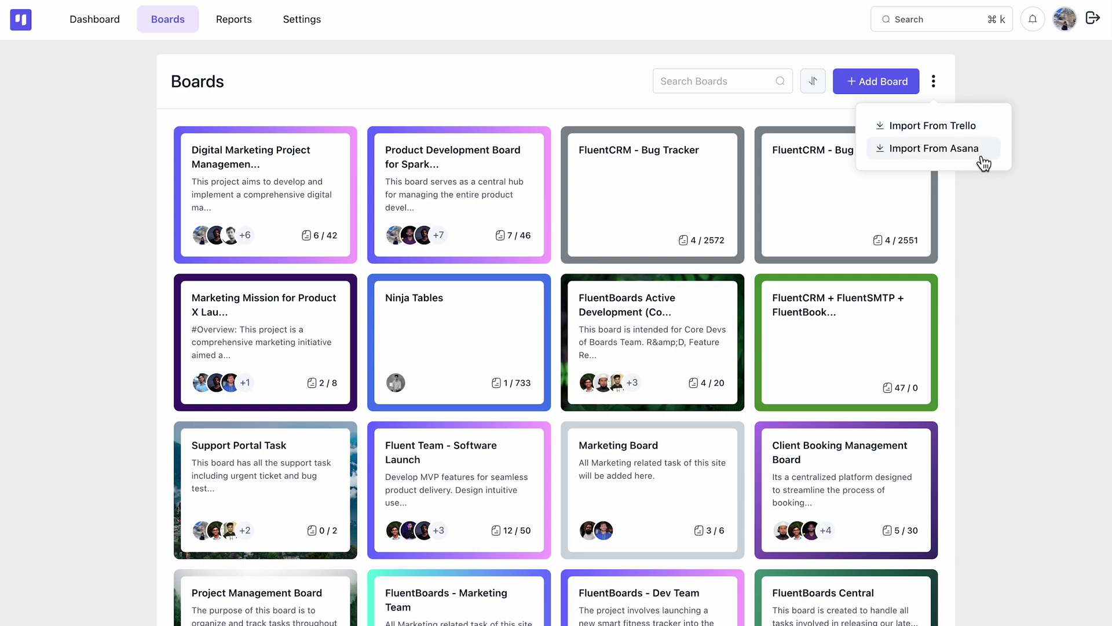
left_click(933, 125)
left_click(992, 192)
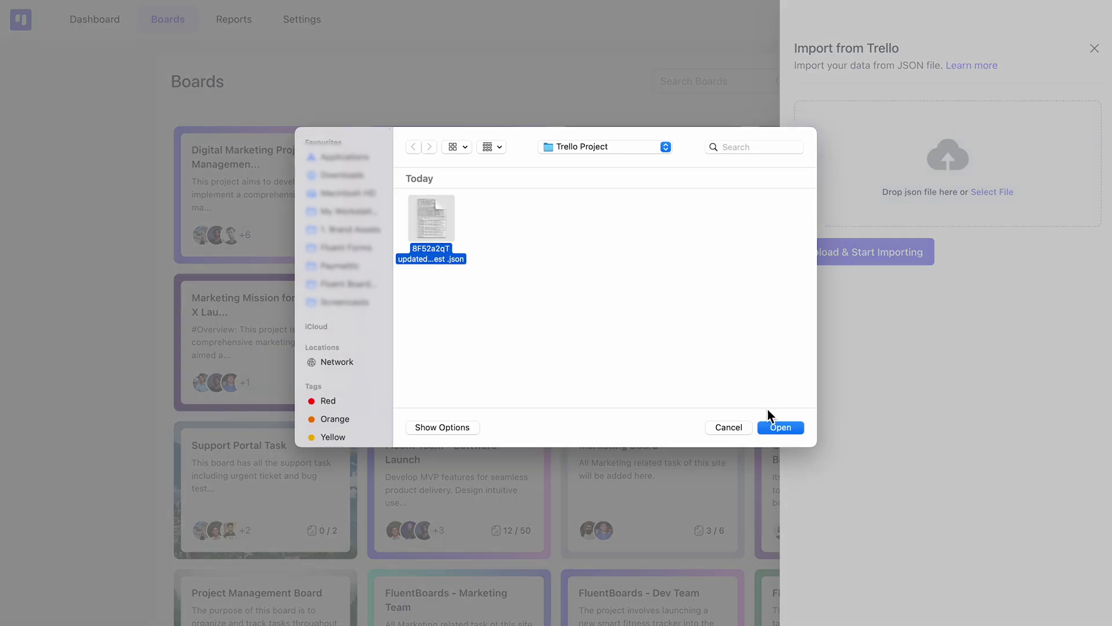
left_click(779, 427)
left_click(859, 289)
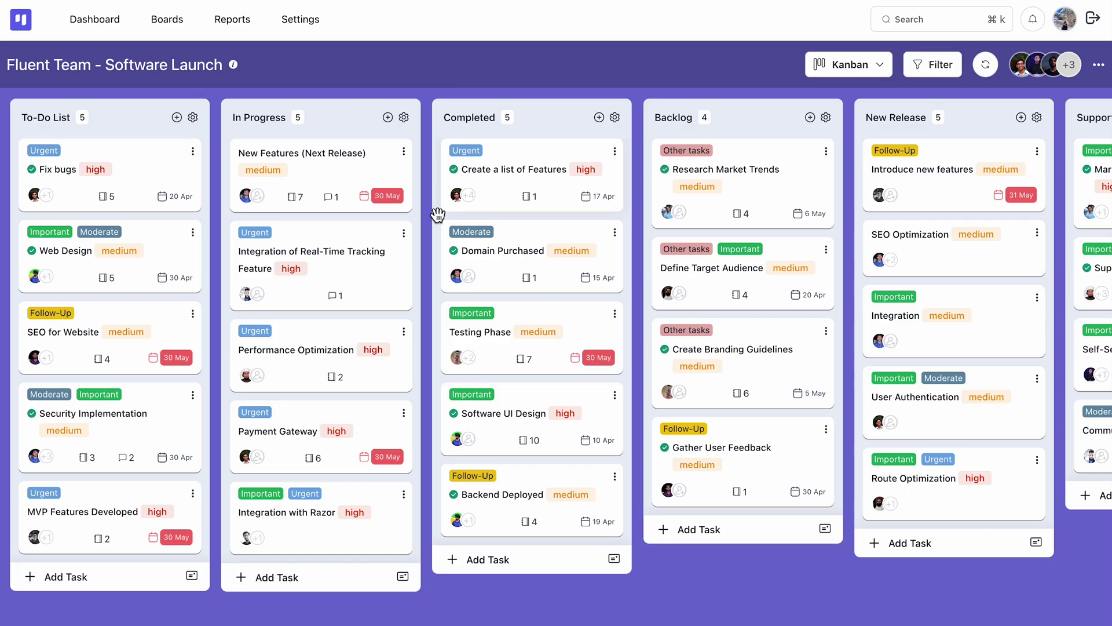